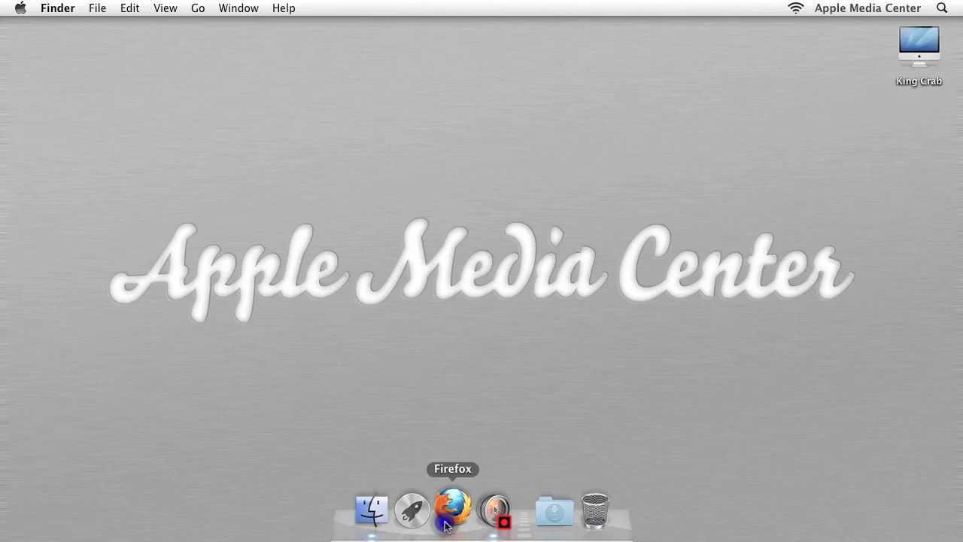
- Go to couchpotatoapp.com in Firefox
type("couchp")
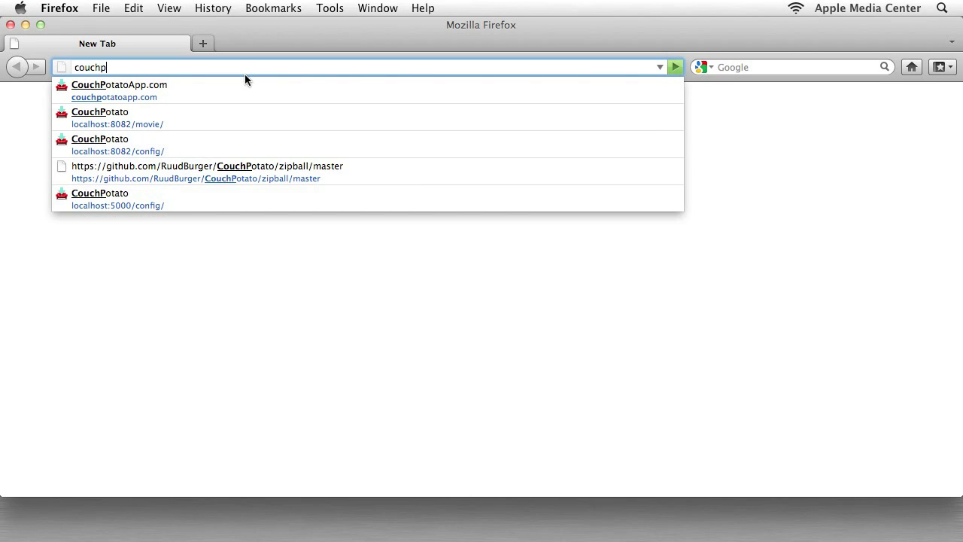
key("Down")
key("Return")
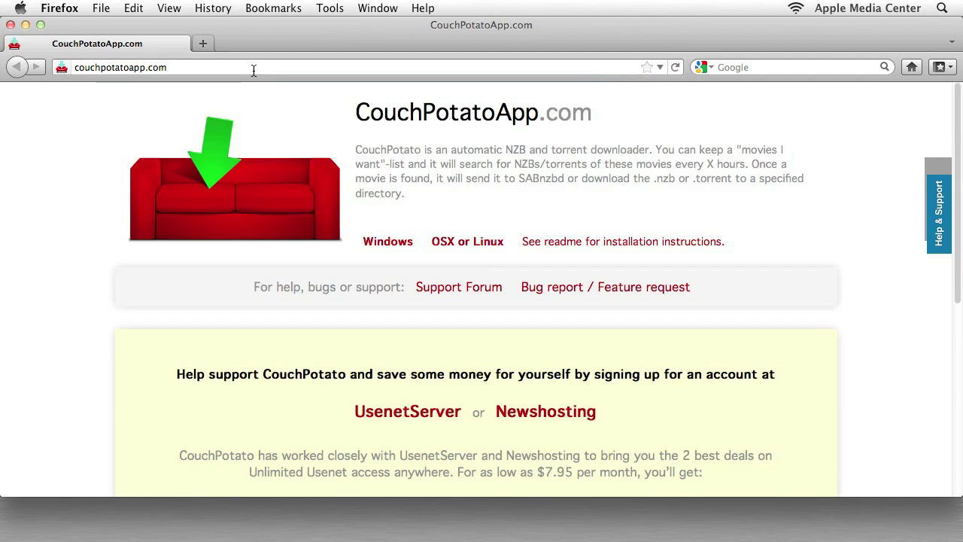
scroll(635, 223, "down", 5)
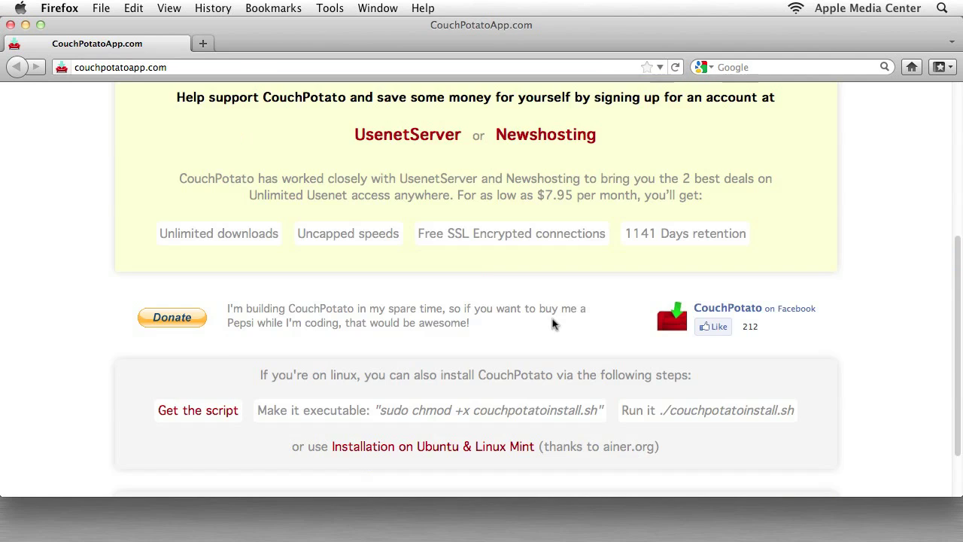
scroll(552, 322, "up", 5)
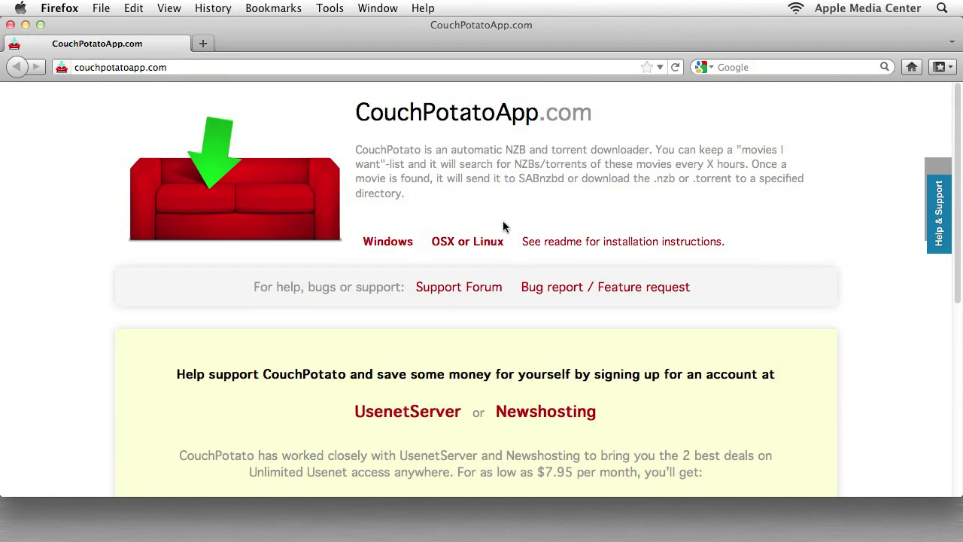
- Save the OS X CouchPotato zip to disk and close the browser window
left_click(468, 246)
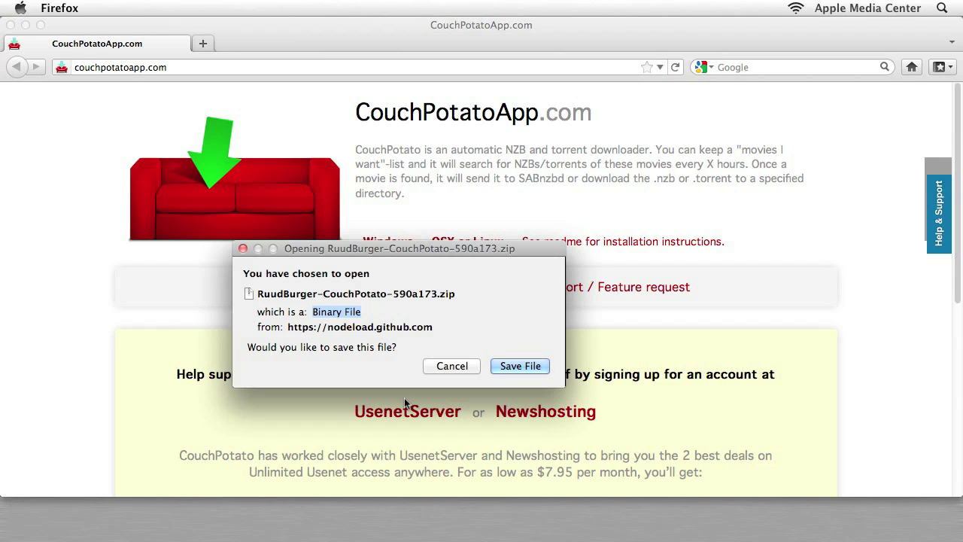
left_click(539, 367)
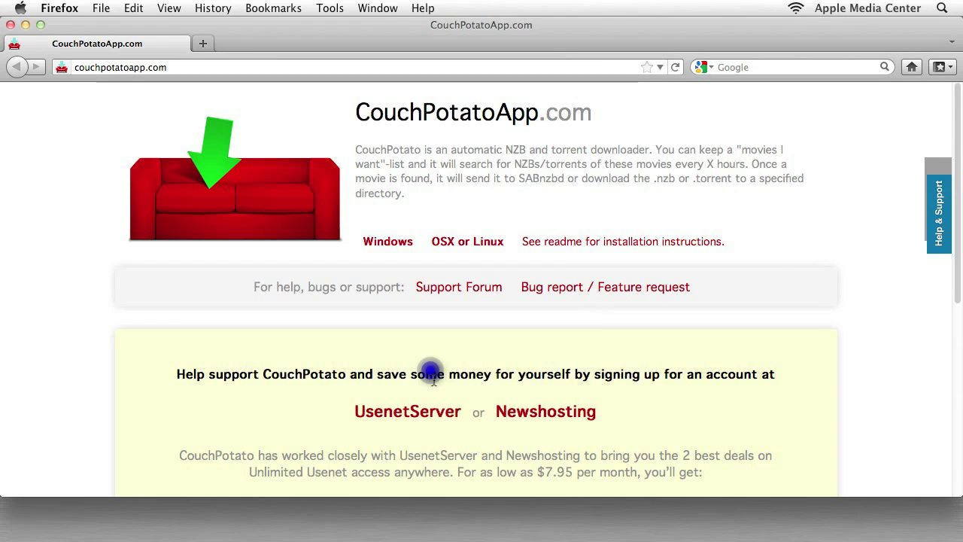
key("super+w")
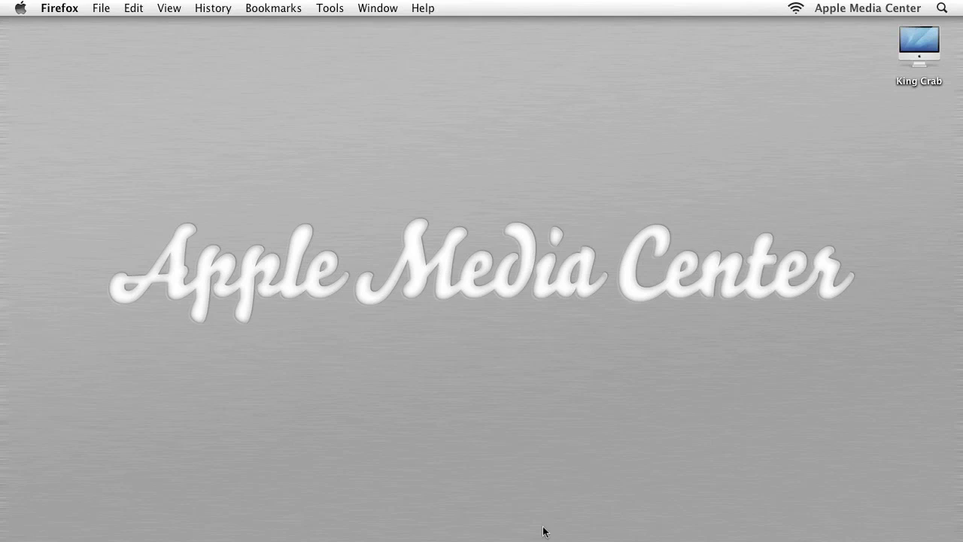
- Open the Downloads folder in Finder and unpack the CouchPotato zip archive
mouse_move(546, 539)
left_click(555, 518)
left_click(557, 384)
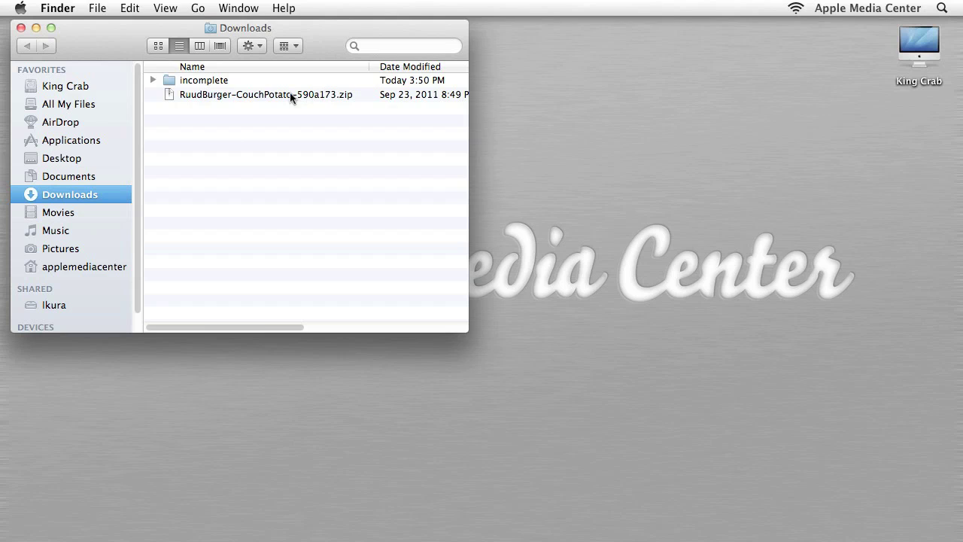
double_click(248, 97)
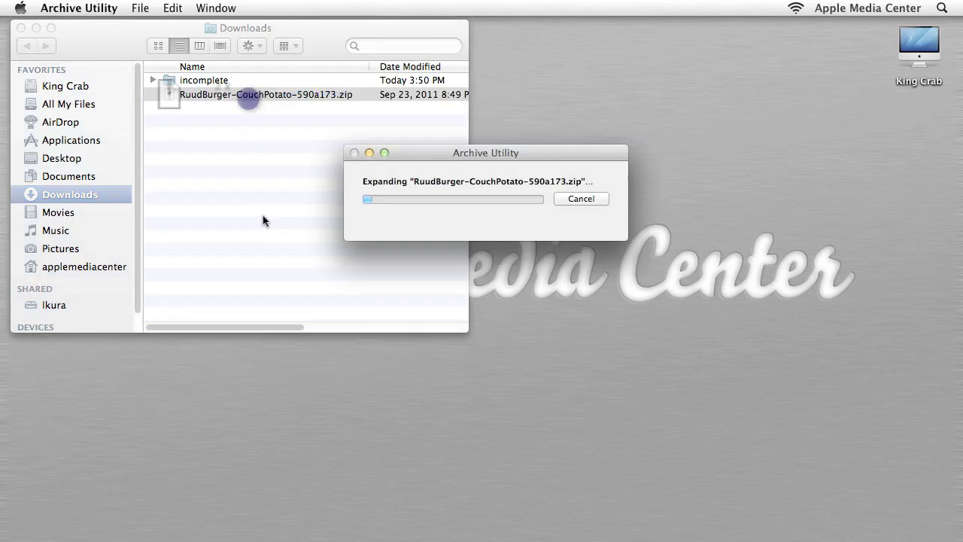
- Rename the extracted folder to CouchPotato and move it into Applications
left_click(267, 109)
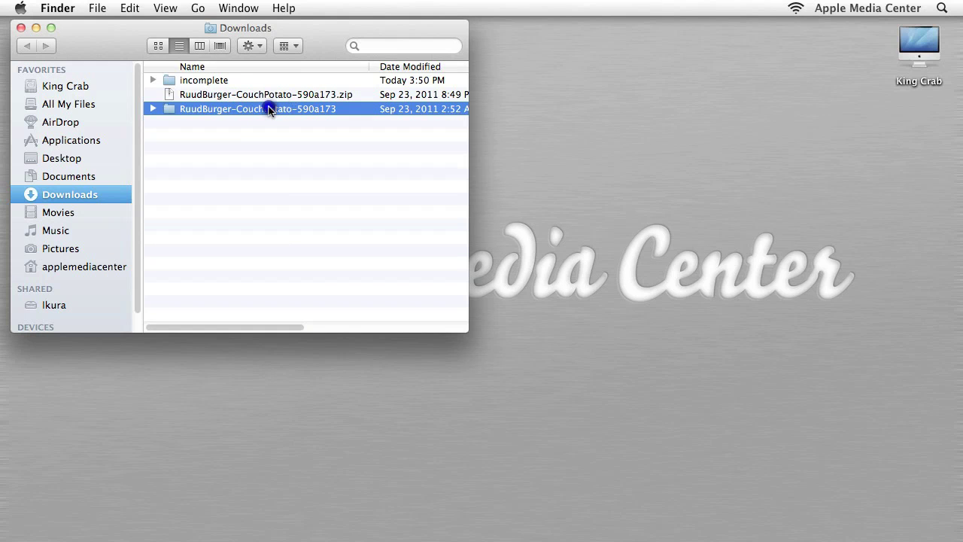
type("Couch")
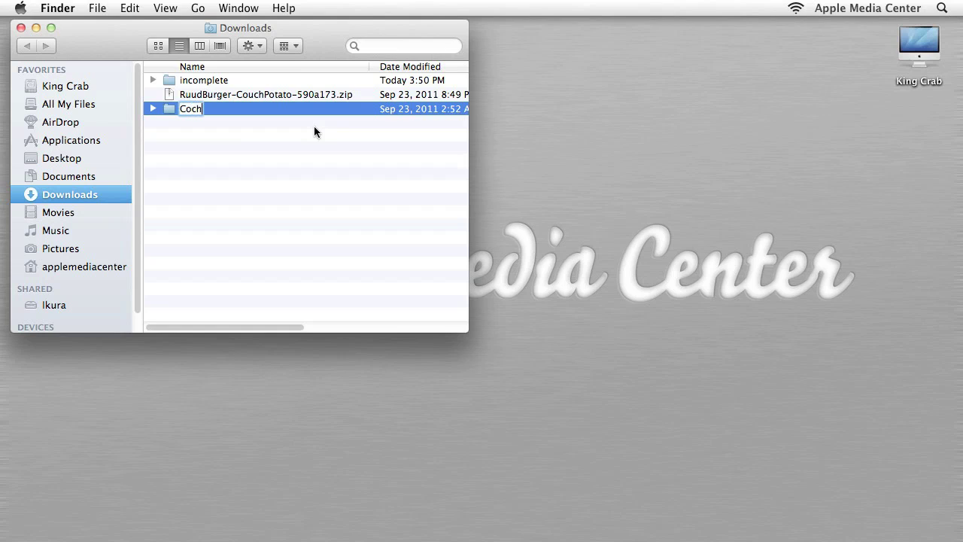
key("BackSpace")
key("BackSpace")
key("BackSpace")
type("uchPotato")
key("Return")
left_click_drag(201, 108, 77, 146)
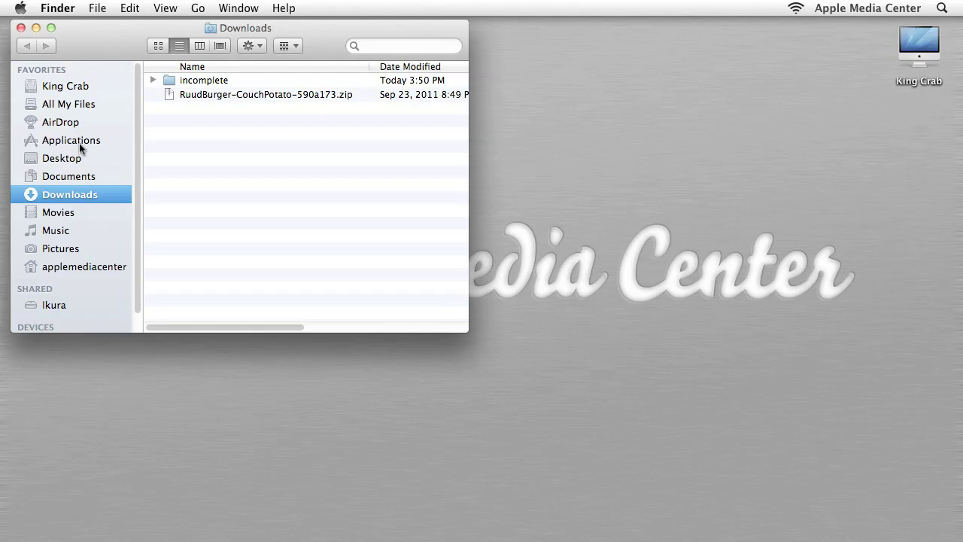
- Launch CouchPotato.app from Applications/CouchPotato, allowing it past the security warning
left_click(78, 143)
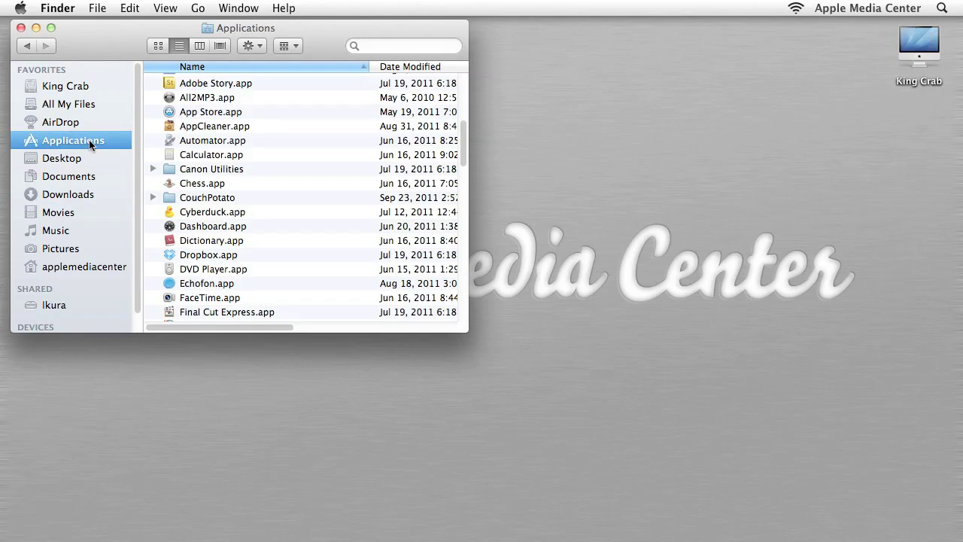
double_click(215, 198)
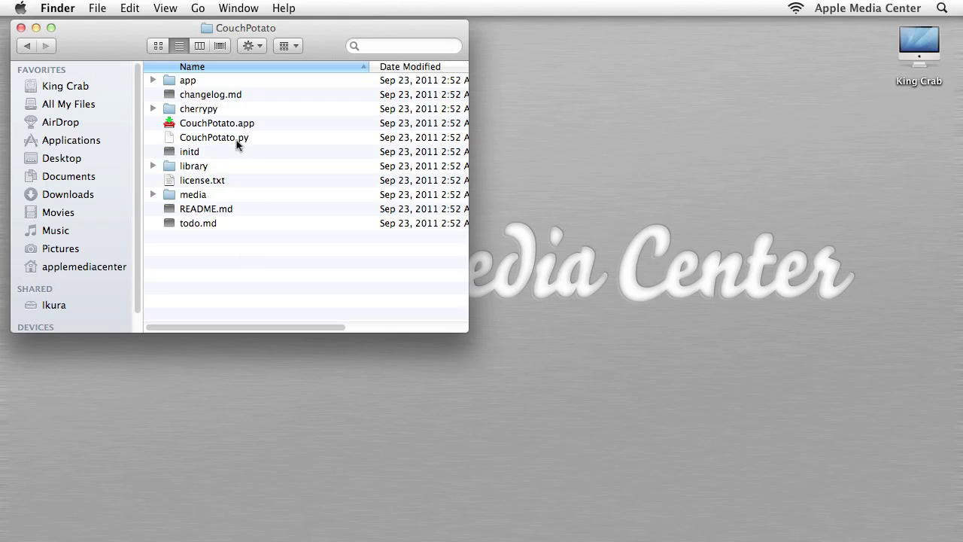
double_click(222, 126)
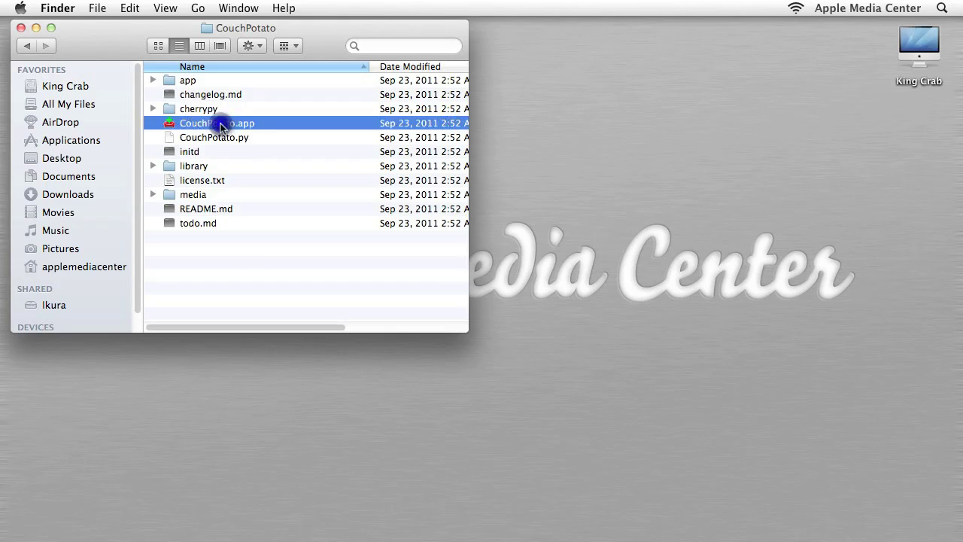
left_click(594, 224)
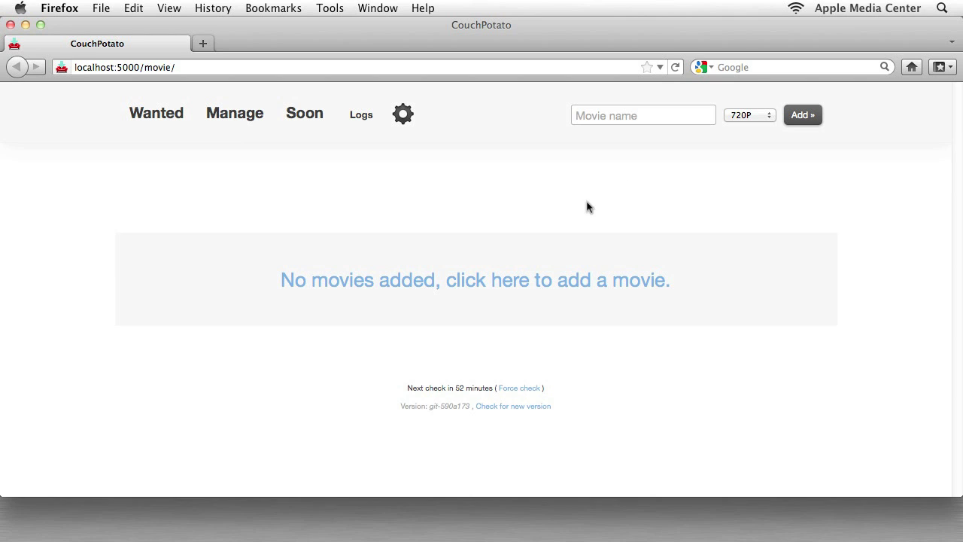
- Open CouchPotato's General settings and select the port value 8082 for replacement
left_click(404, 121)
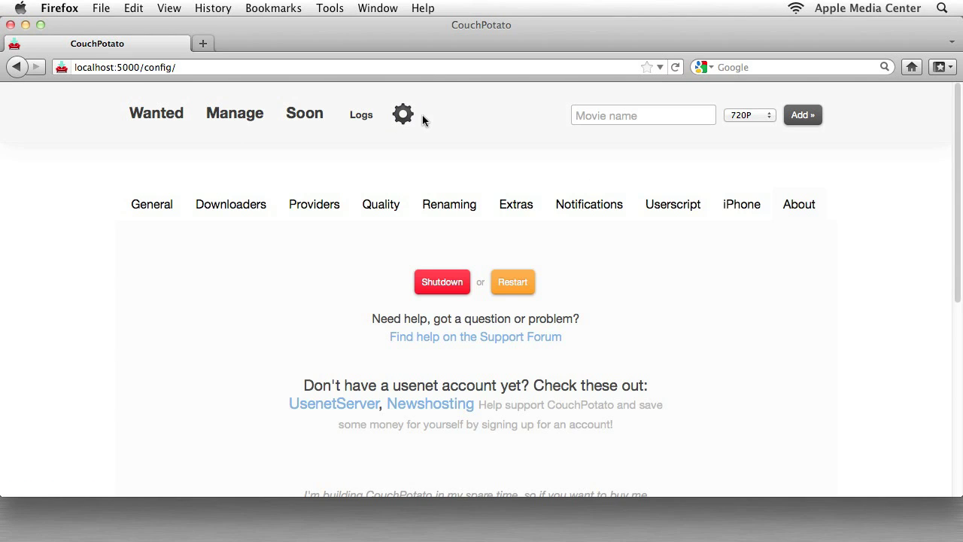
left_click(162, 206)
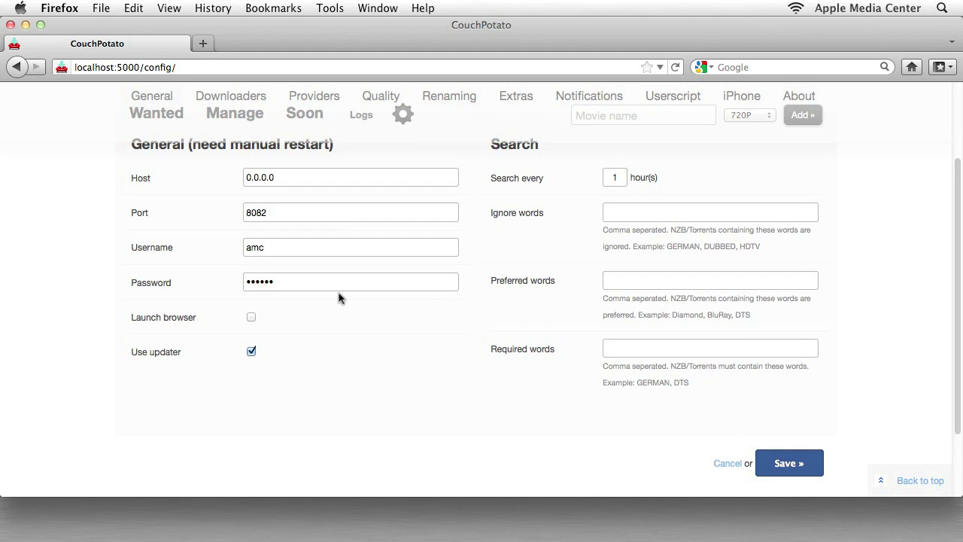
scroll(307, 252, "up", 1)
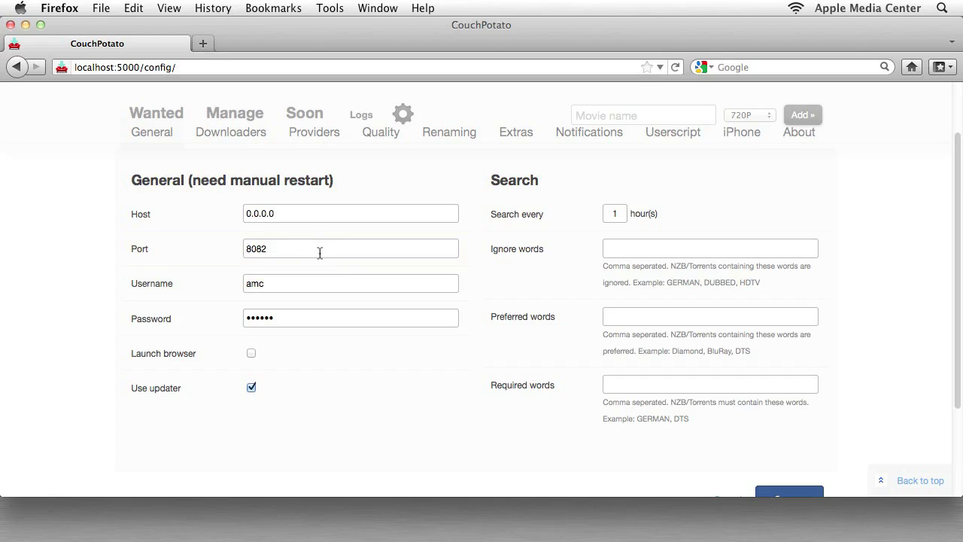
left_click_drag(318, 251, 243, 248)
left_click(268, 249)
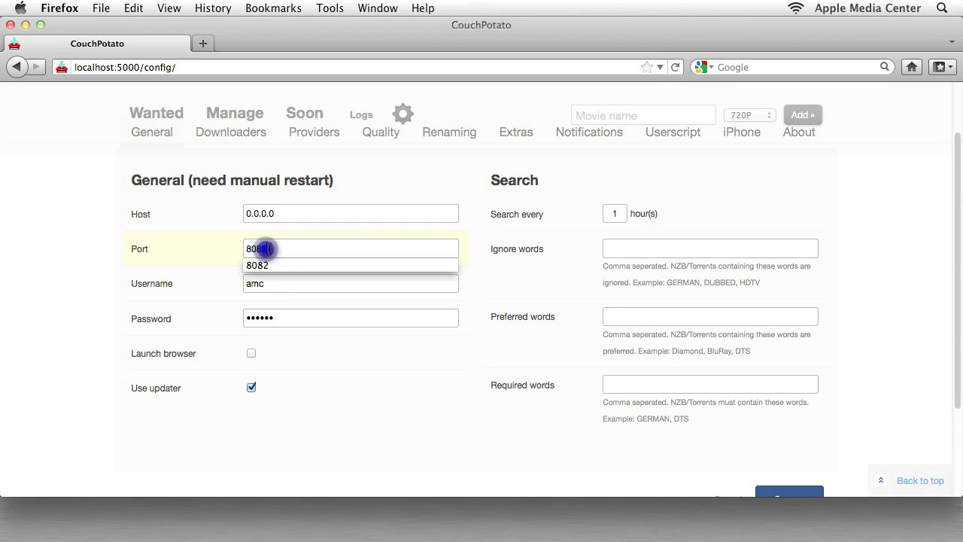
left_click(294, 248)
left_click(190, 245)
type("5000")
key("Tab")
key("BackSpace")
key("Tab")
key("BackSpace")
key("Tab")
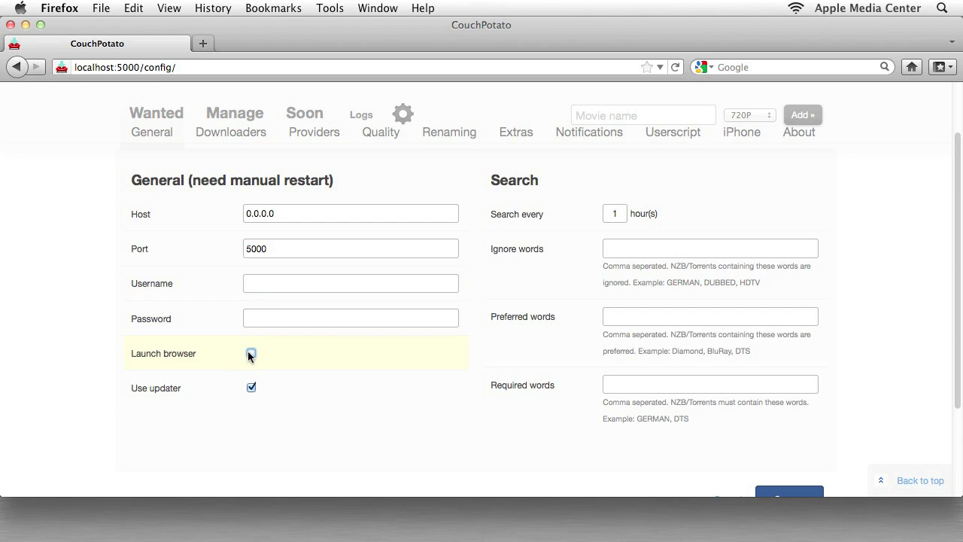
left_click(252, 352)
double_click(615, 216)
type("24")
left_click(383, 259)
double_click(313, 245)
left_click(215, 247)
type("8082")
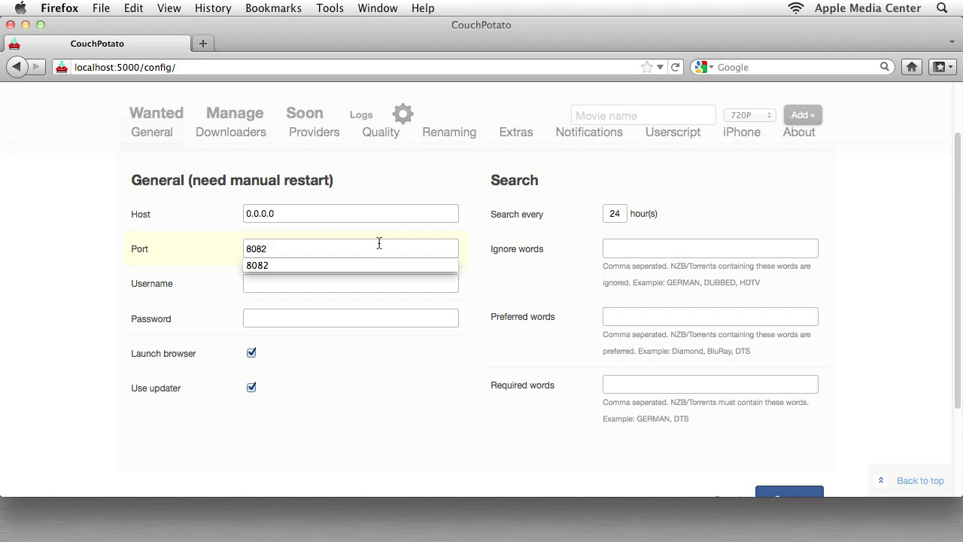
left_click(379, 242)
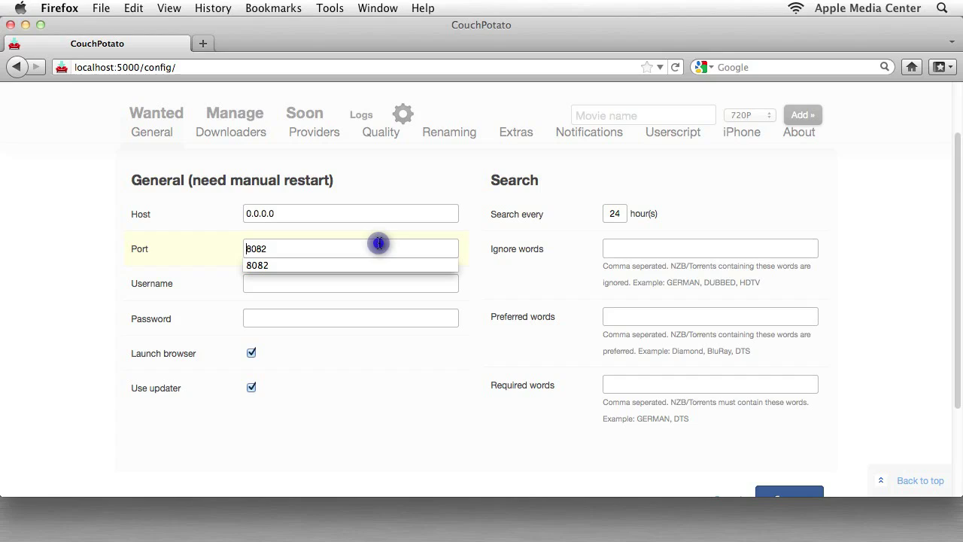
left_click(274, 276)
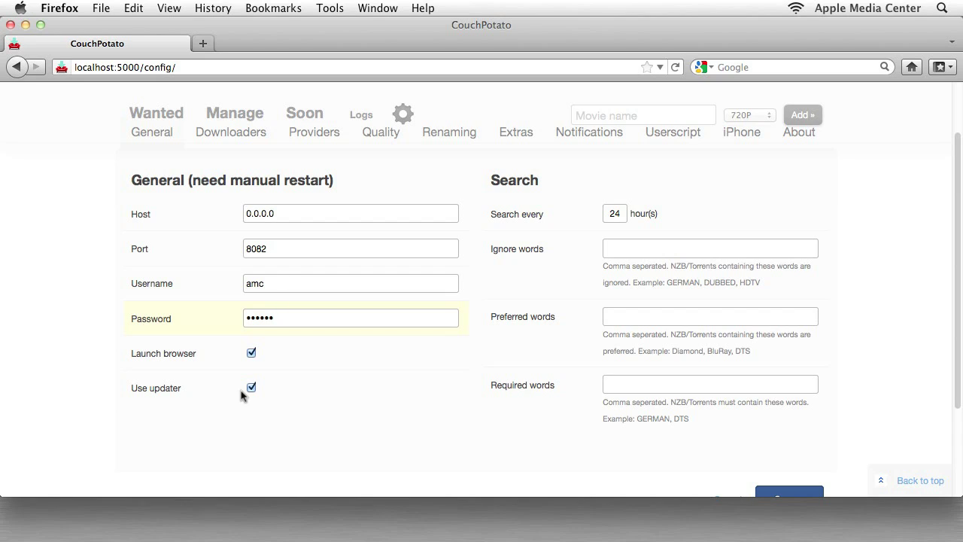
left_click(251, 354)
left_click(586, 214)
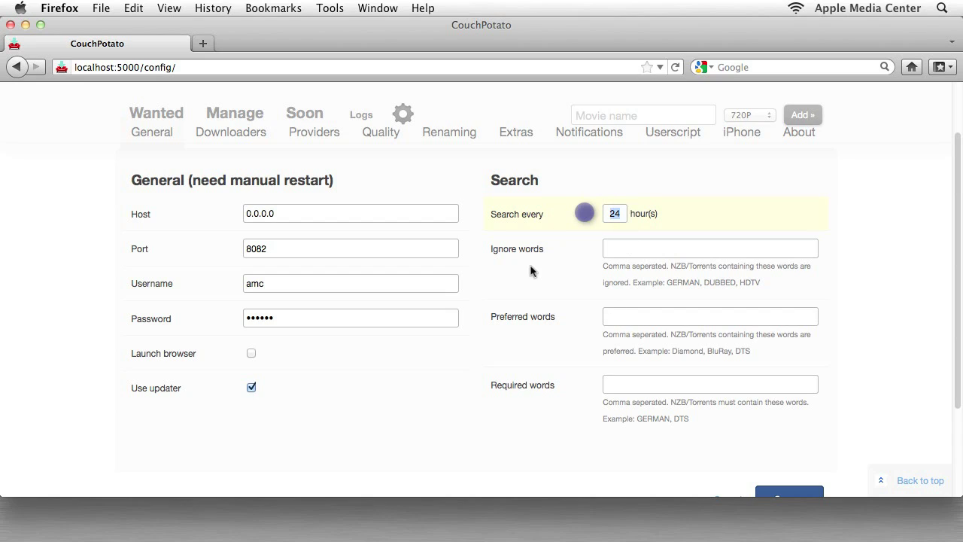
type("1")
left_click(735, 193)
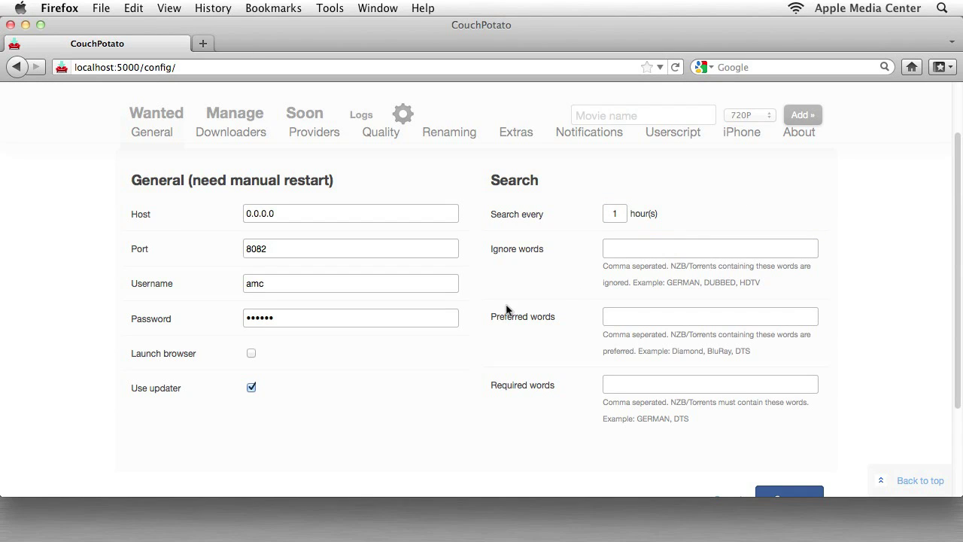
scroll(527, 249, "down", 3)
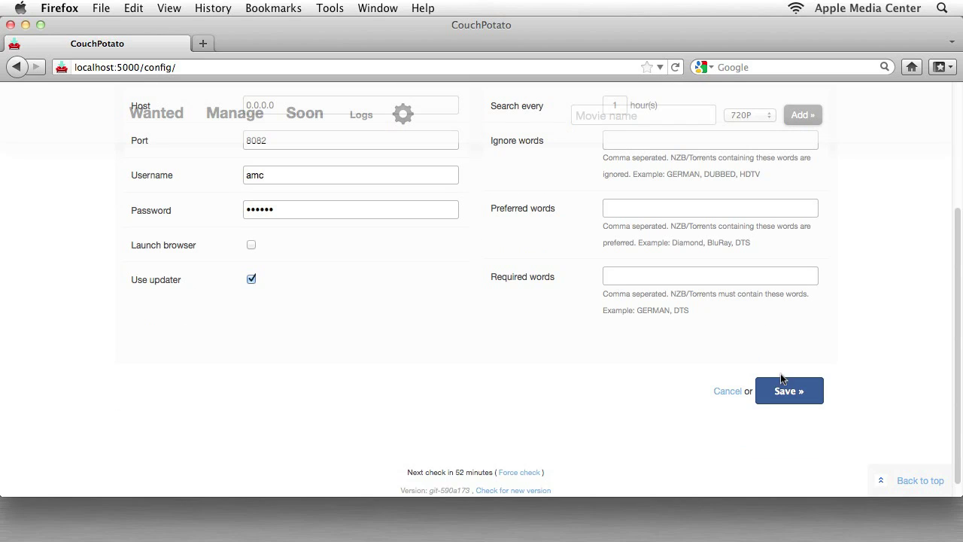
left_click(787, 391)
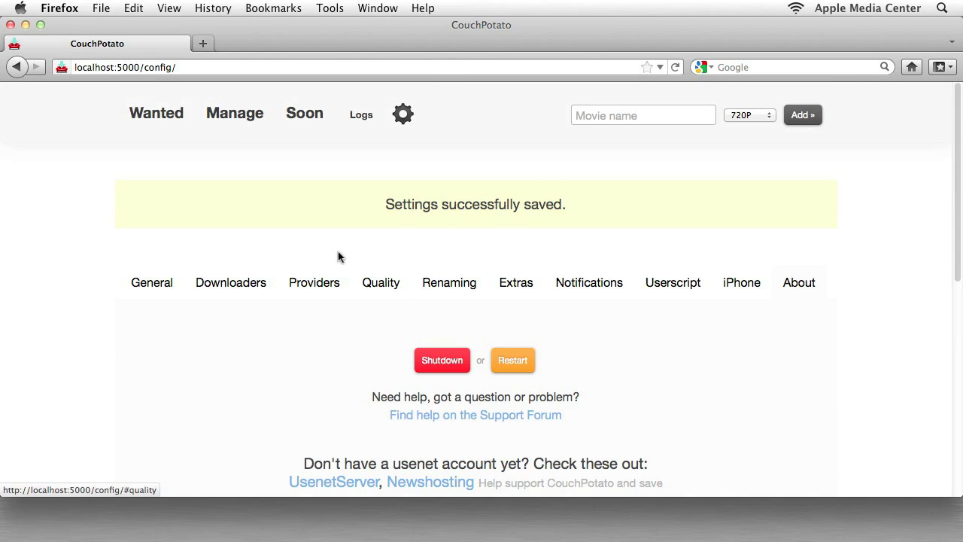
- Show CouchPotato's Downloaders settings, then launch SABnzbd+ via Spotlight and log into it
left_click(231, 283)
scroll(344, 344, "down", 5)
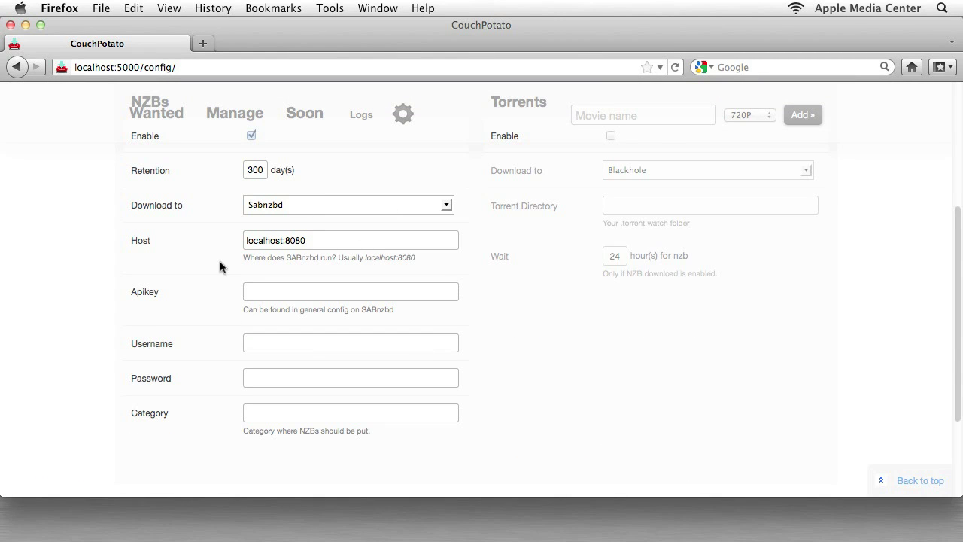
left_click(957, 5)
type("sab")
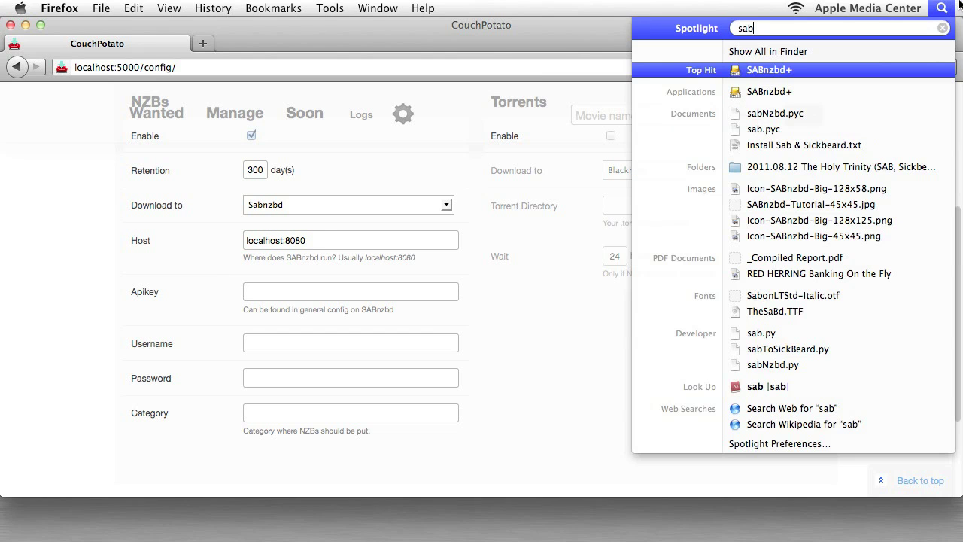
key("Return")
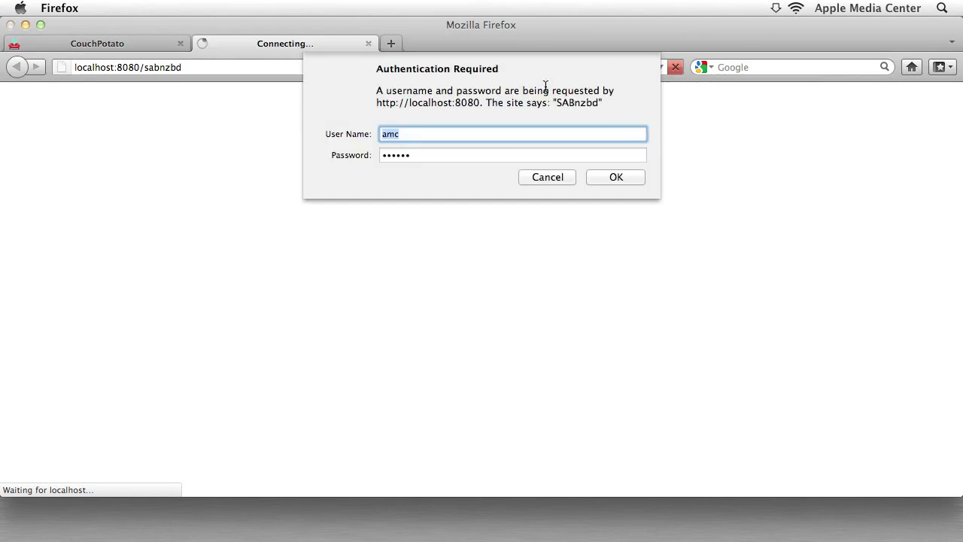
left_click(606, 177)
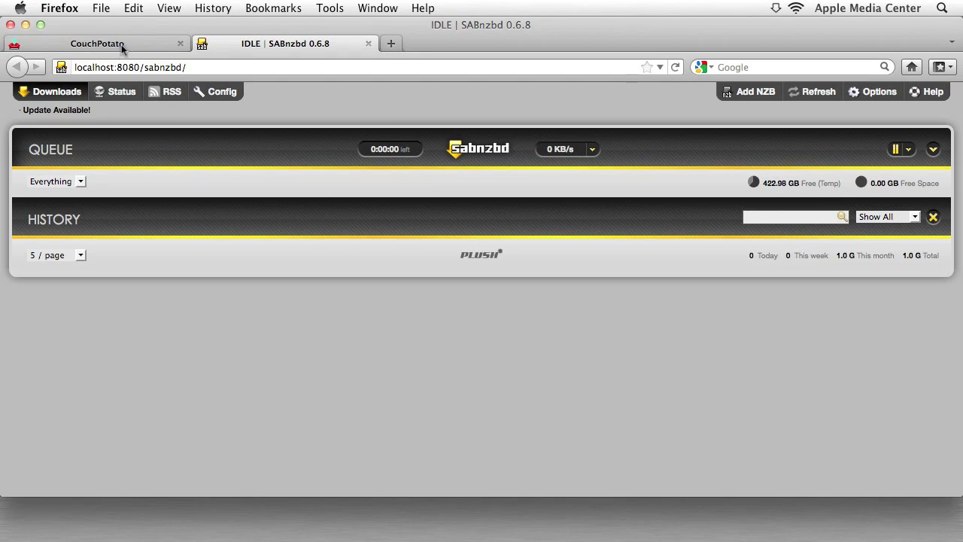
left_click(121, 44)
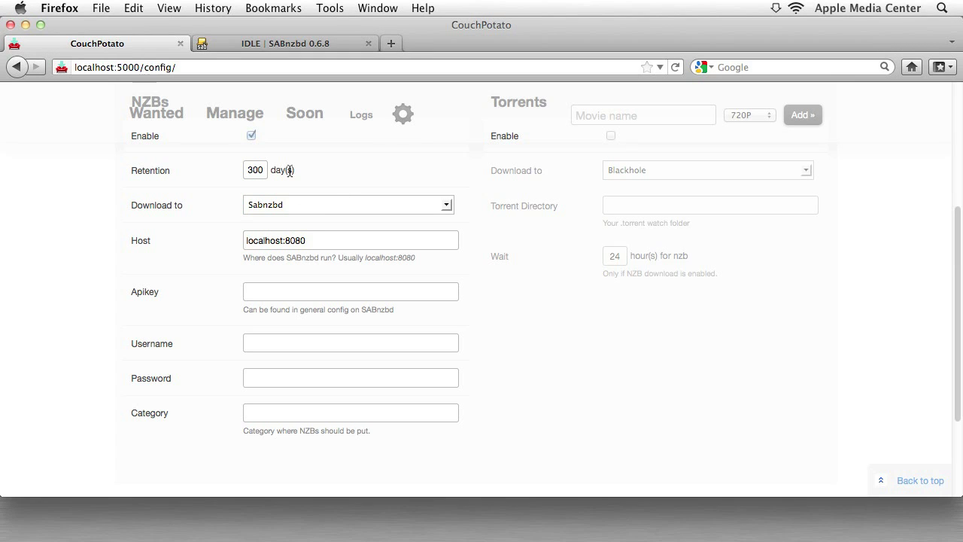
- Keep Sabnzbd as the downloader and change NZB retention from 300 to 1200 days
scroll(271, 171, "up", 3)
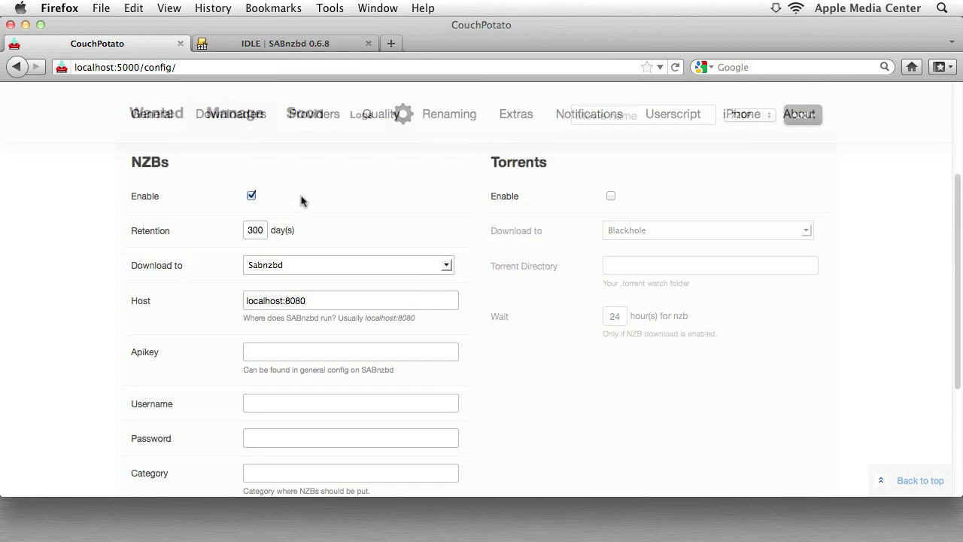
left_click(285, 273)
left_click(297, 280)
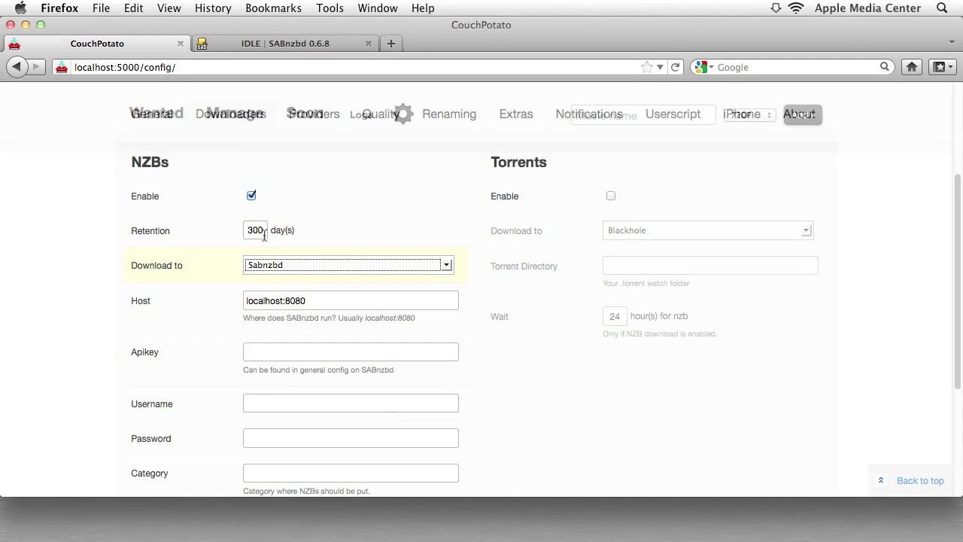
left_click_drag(264, 233, 216, 232)
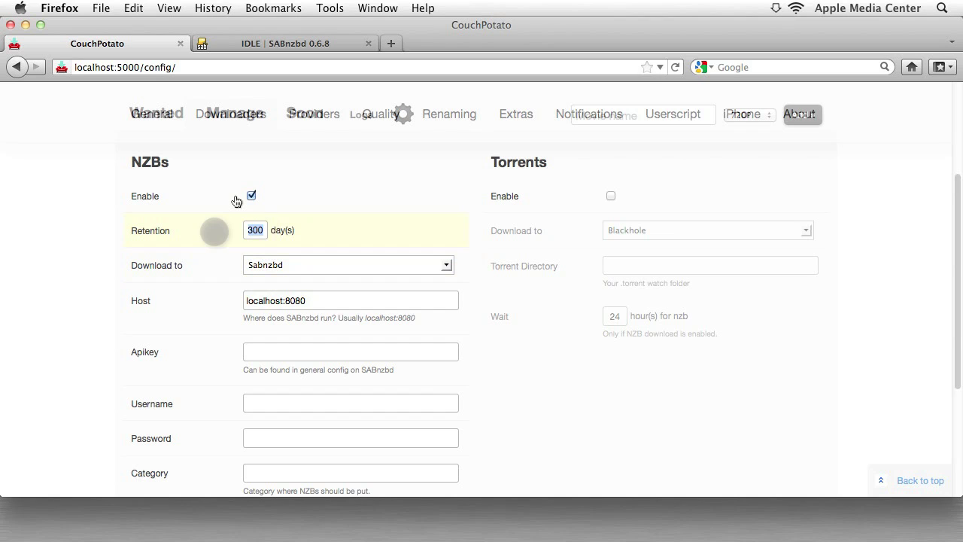
type("1200")
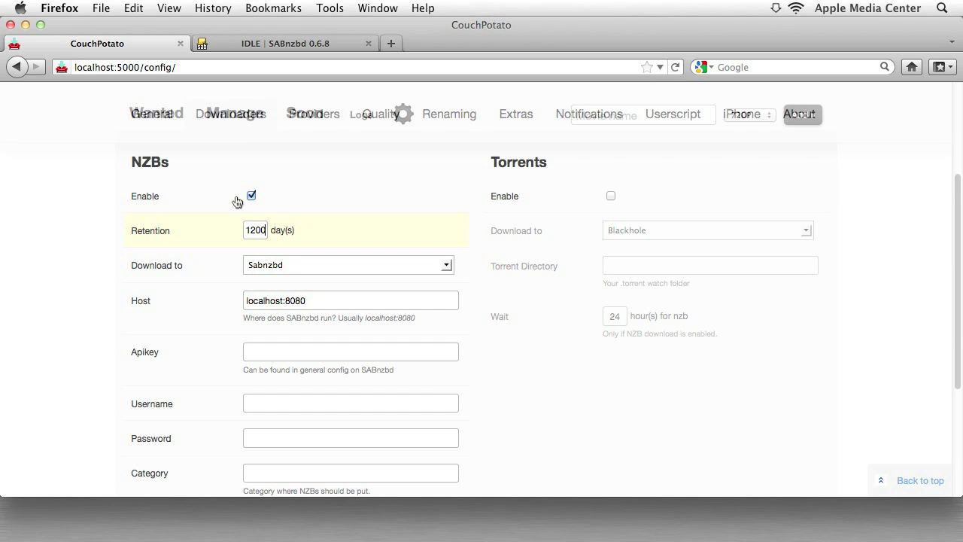
left_click(332, 305)
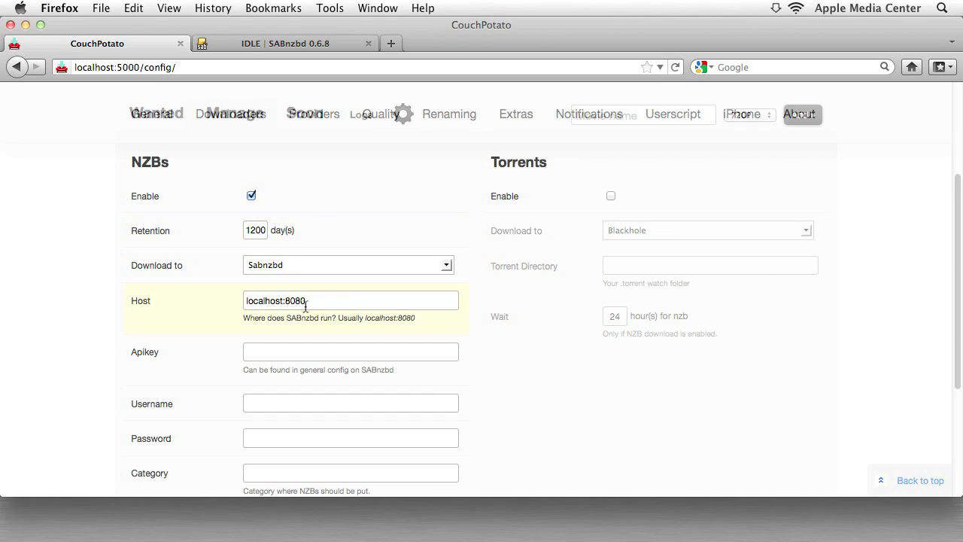
left_click(356, 351)
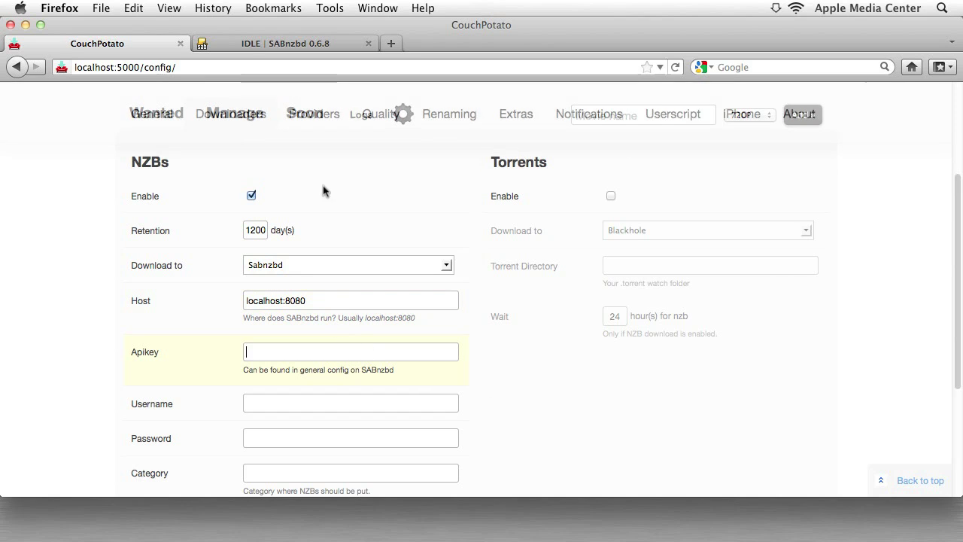
- Select and copy the API key from SABnzbd's Config > General page
left_click(265, 47)
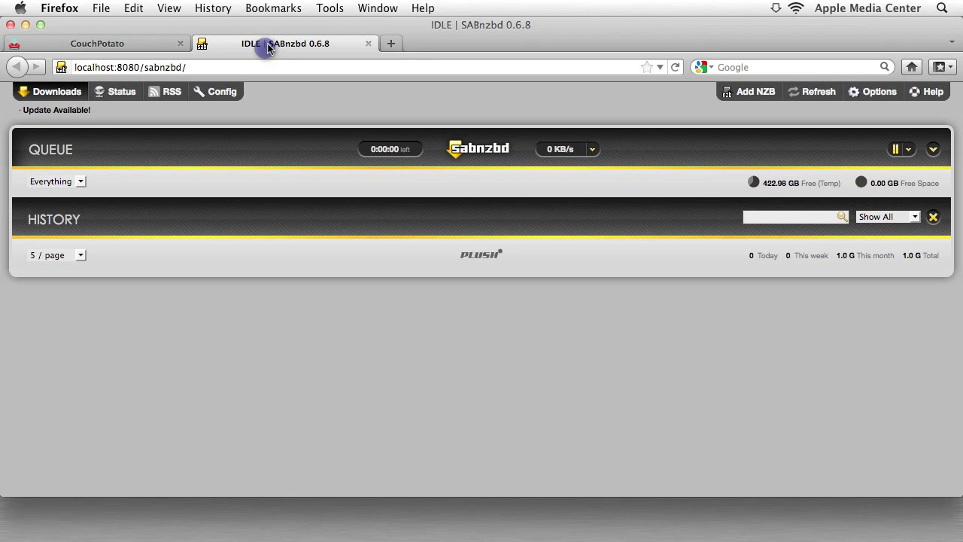
left_click(223, 91)
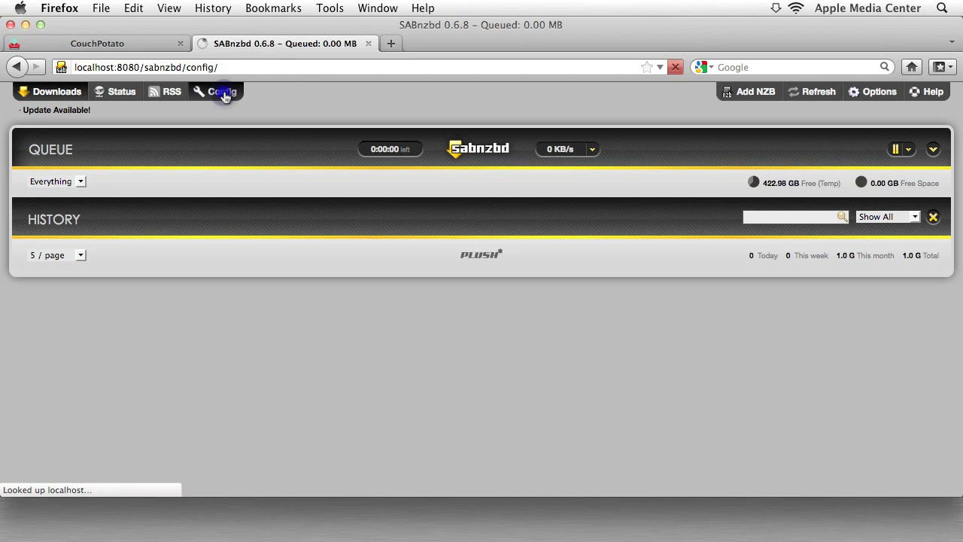
left_click(43, 145)
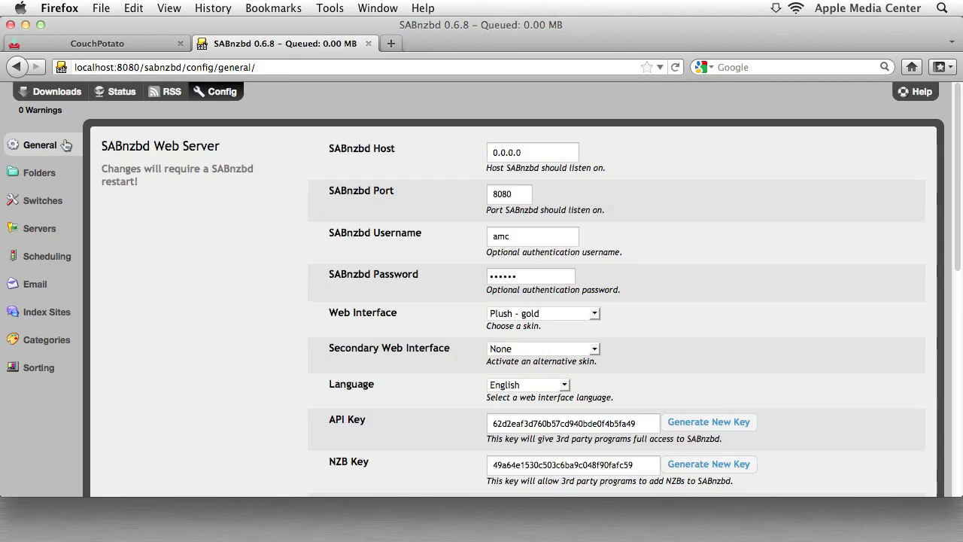
scroll(540, 260, "down", 3)
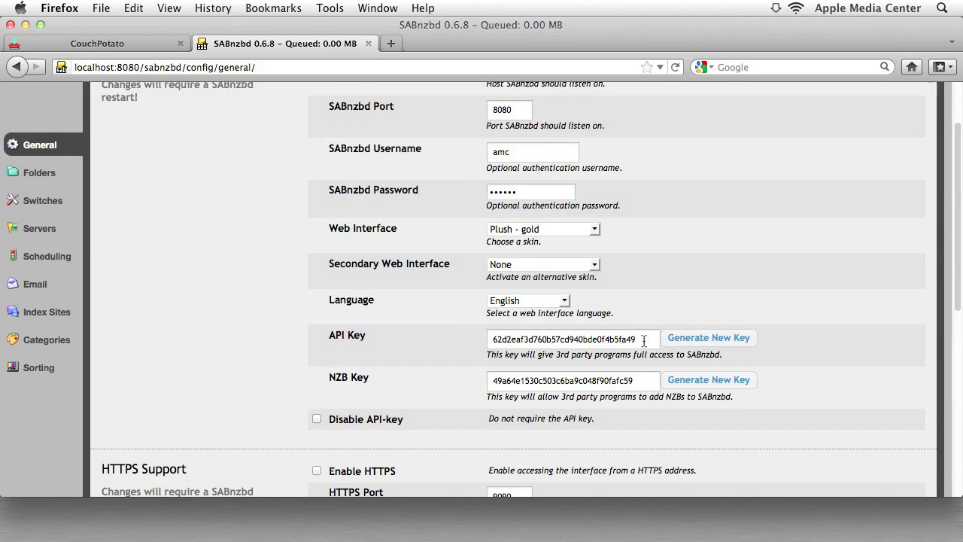
left_click_drag(648, 342, 489, 336)
key("super+c")
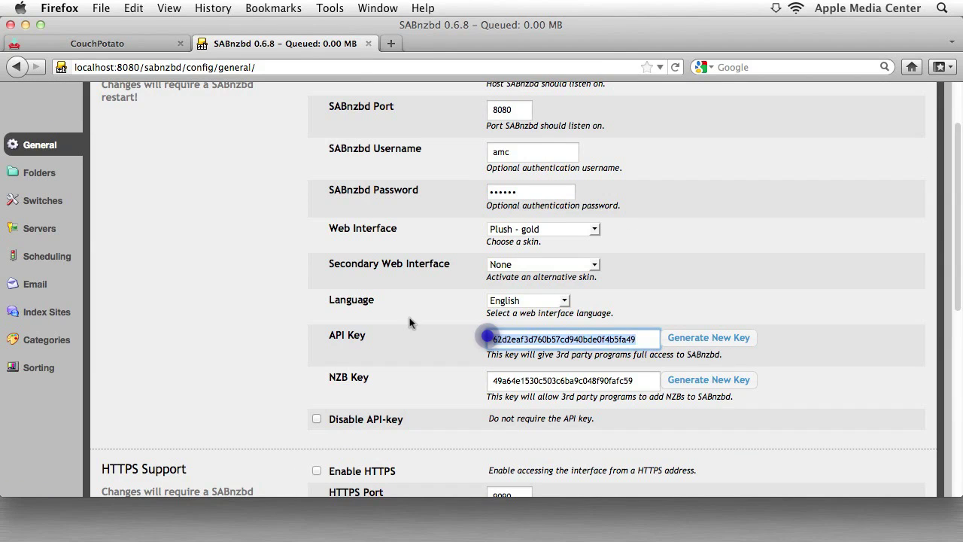
left_click(152, 47)
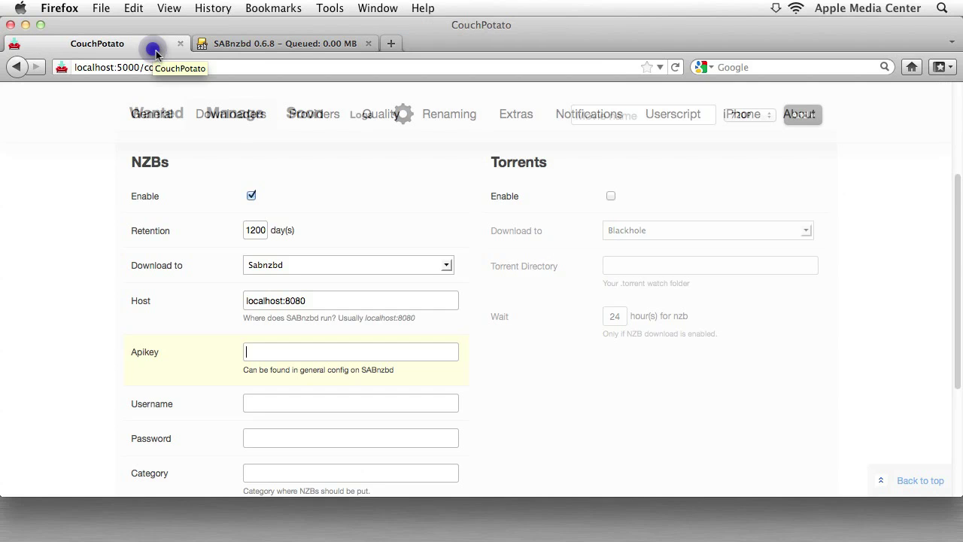
- Paste the SABnzbd API key into CouchPotato's Apikey field
left_click(265, 351)
key("super+v")
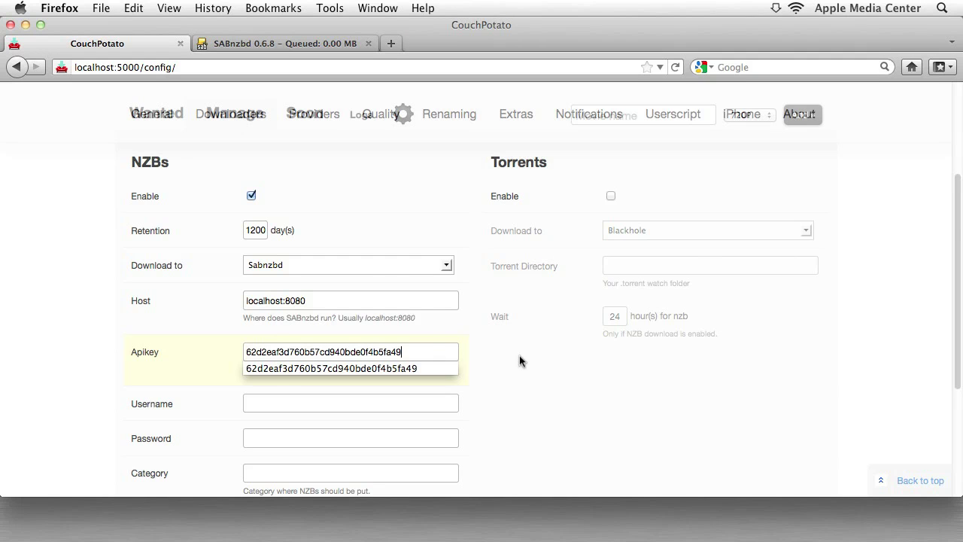
scroll(520, 359, "down", 3)
scroll(542, 301, "up", 2)
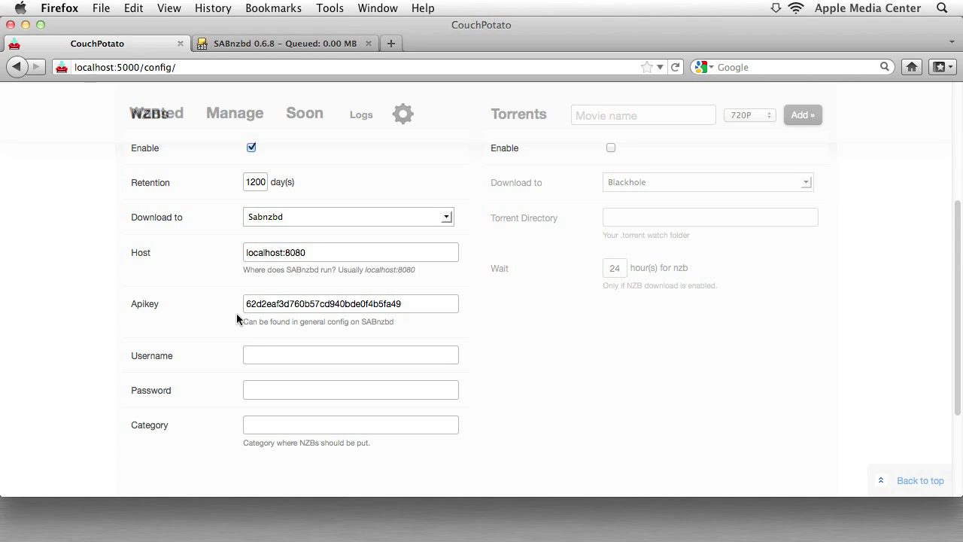
- Fill in the SABnzbd login username and password
left_click(270, 359)
type("amc")
left_click(301, 427)
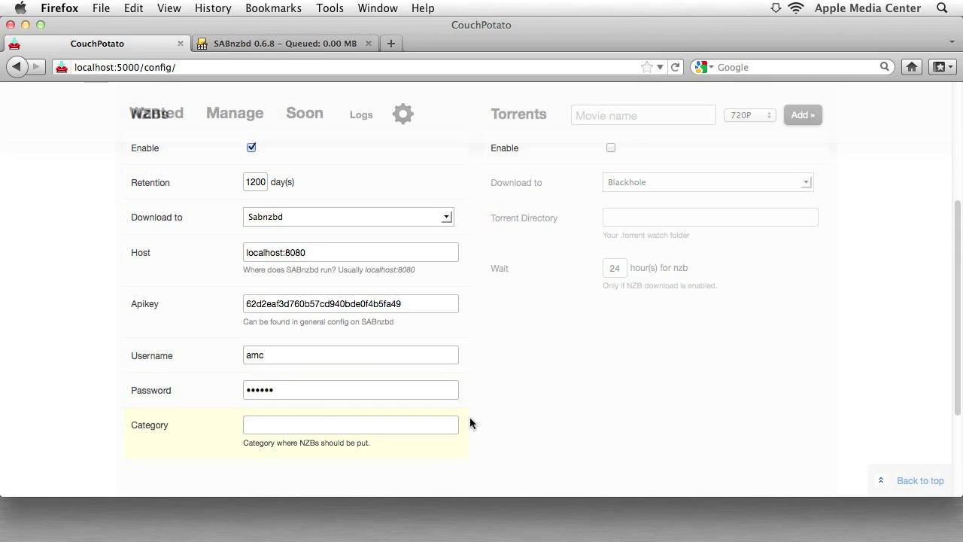
- Confirm 'movies' exists in SABnzbd's Categories, then type movies as CouchPotato's category
left_click(280, 43)
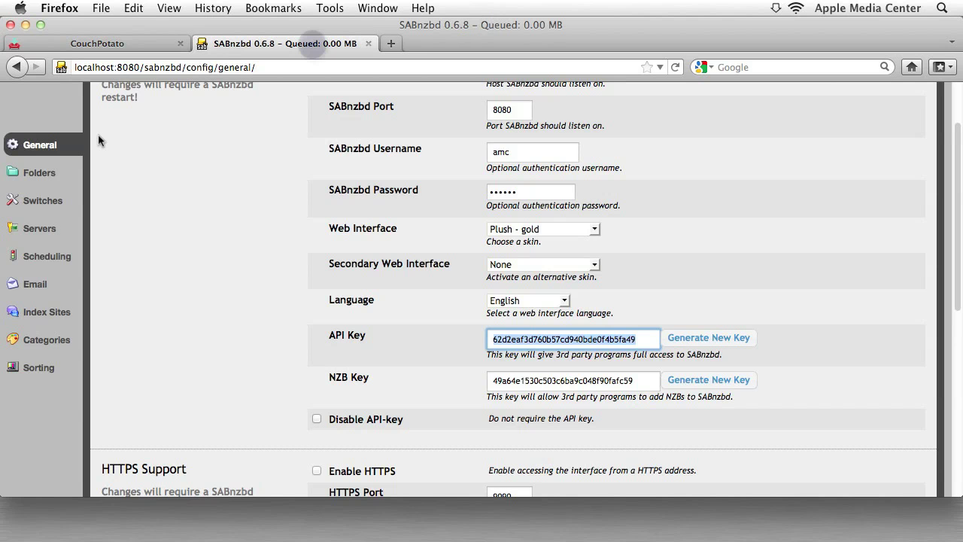
left_click(45, 339)
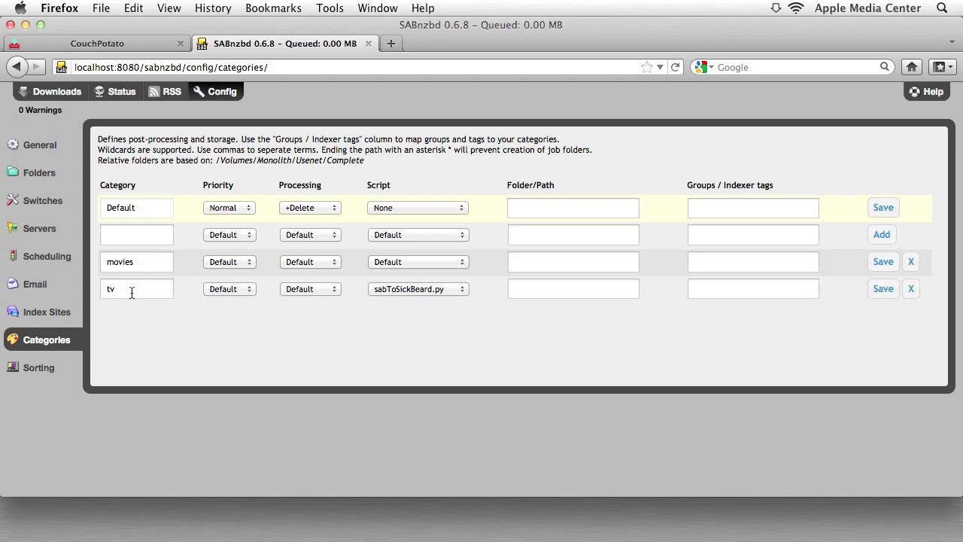
left_click(105, 45)
type("movies")
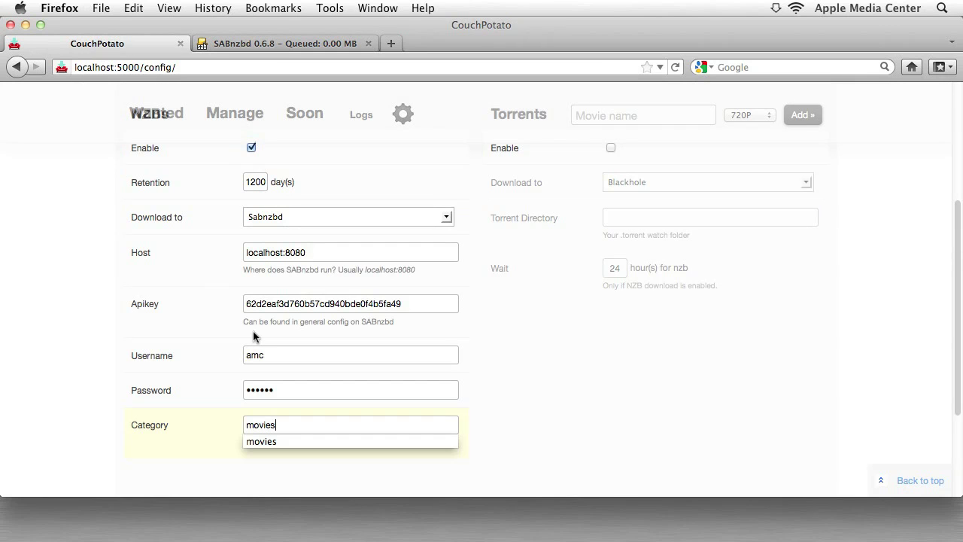
- Dismiss the category suggestions and save the Sabnzbd downloader settings
left_click(575, 441)
scroll(655, 339, "up", 3)
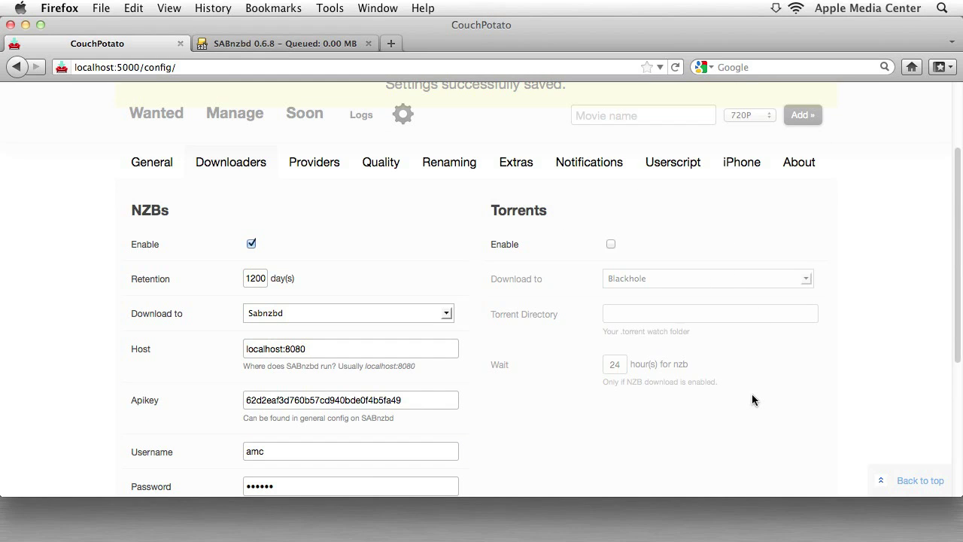
scroll(753, 386, "down", 7)
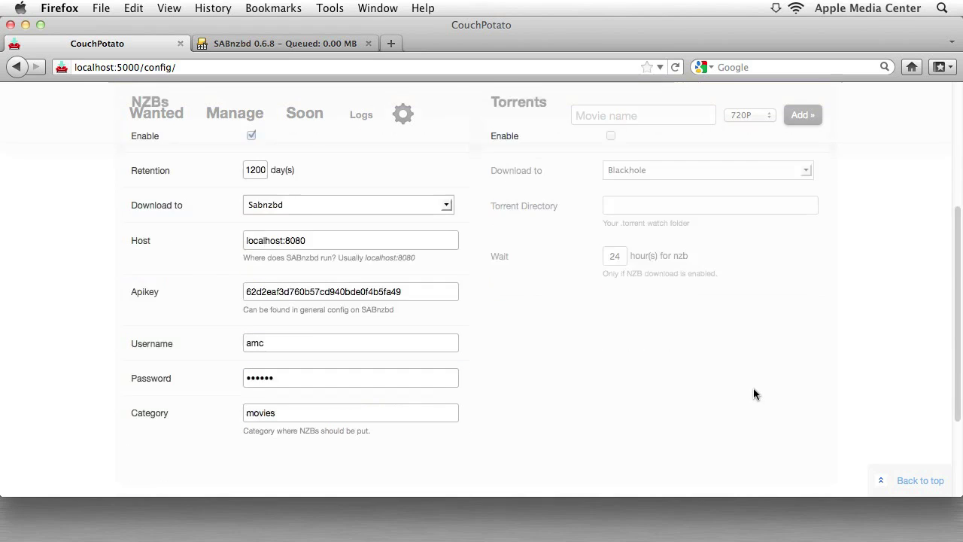
left_click(787, 392)
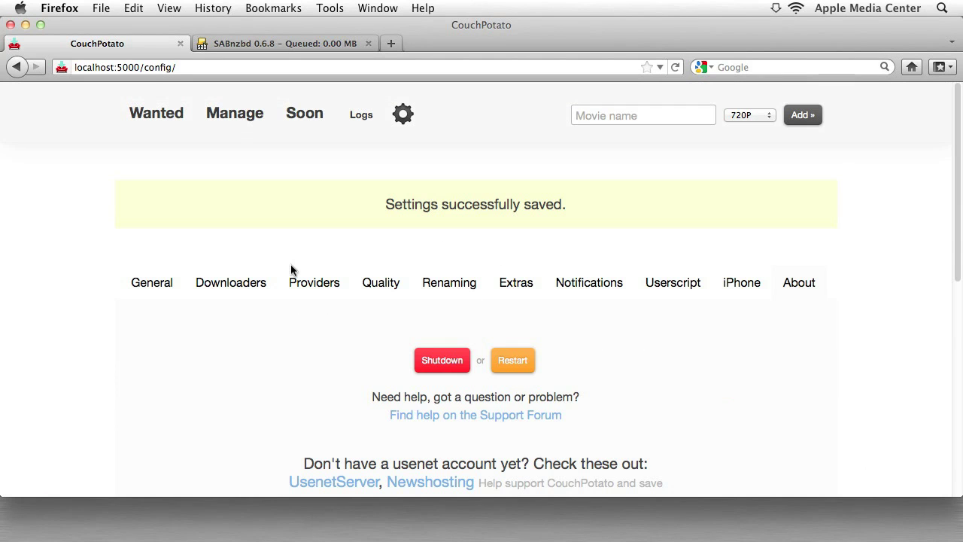
- Open the search provider settings and review the NZBMatrix.com and NZBs.org entries
left_click(317, 283)
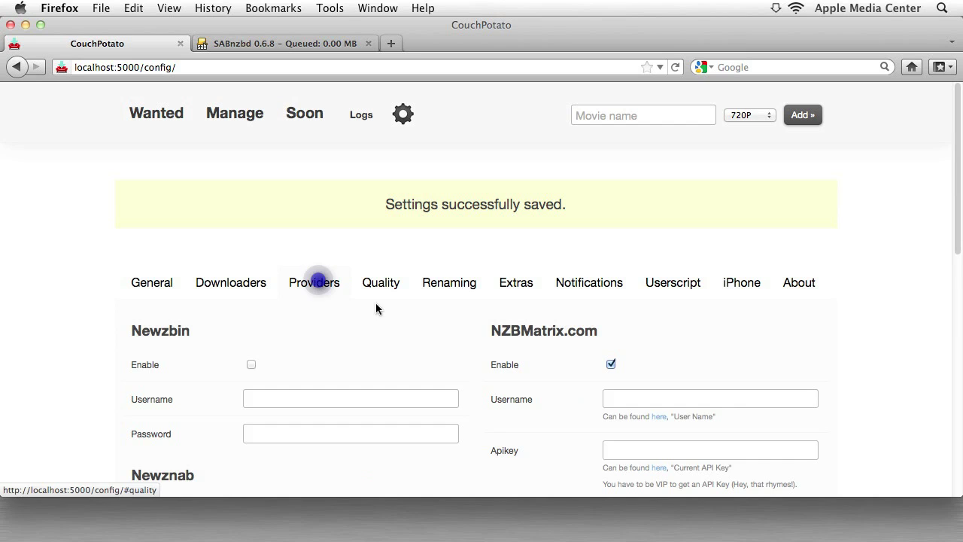
scroll(360, 318, "down", 5)
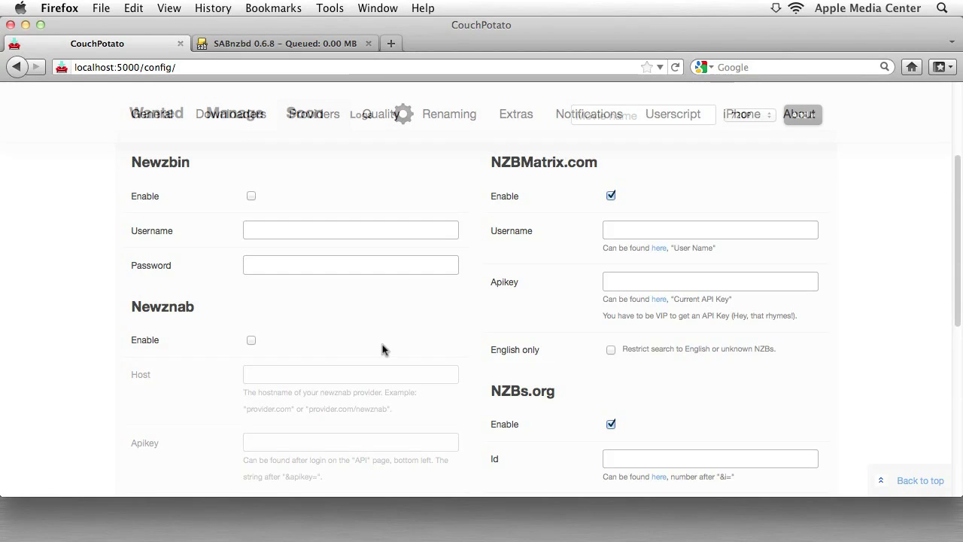
scroll(576, 425, "down", 1)
scroll(576, 425, "down", 3)
scroll(572, 311, "down", 3)
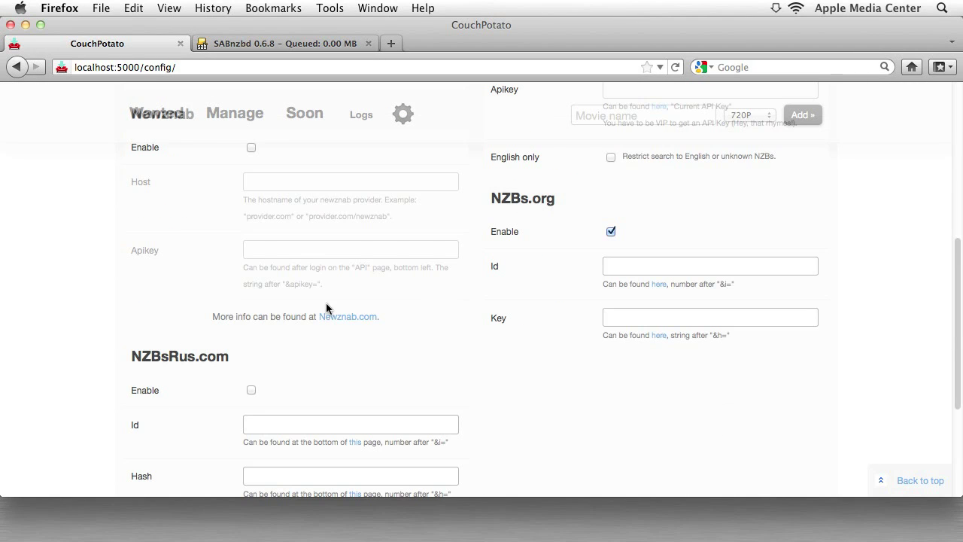
scroll(451, 444, "up", 2)
scroll(456, 452, "up", 1)
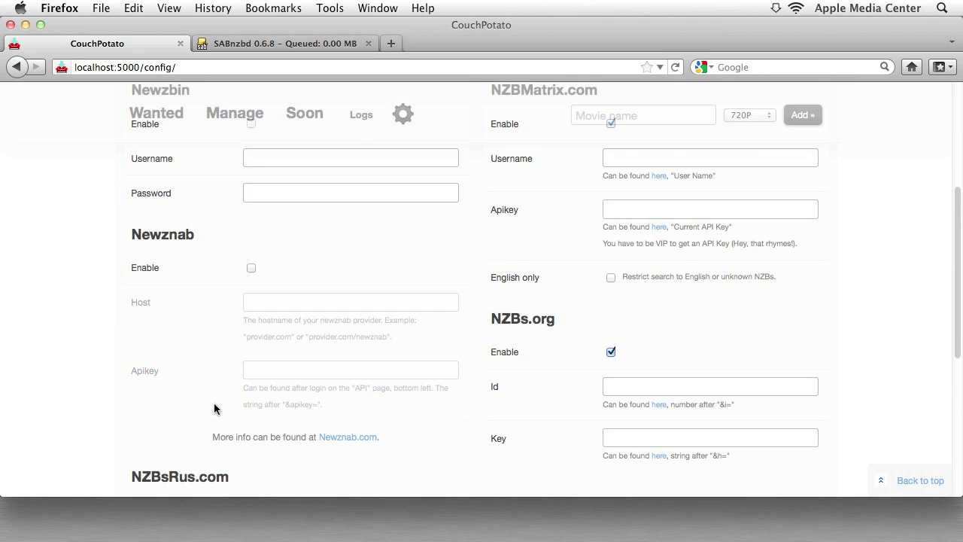
scroll(505, 252, "up", 3)
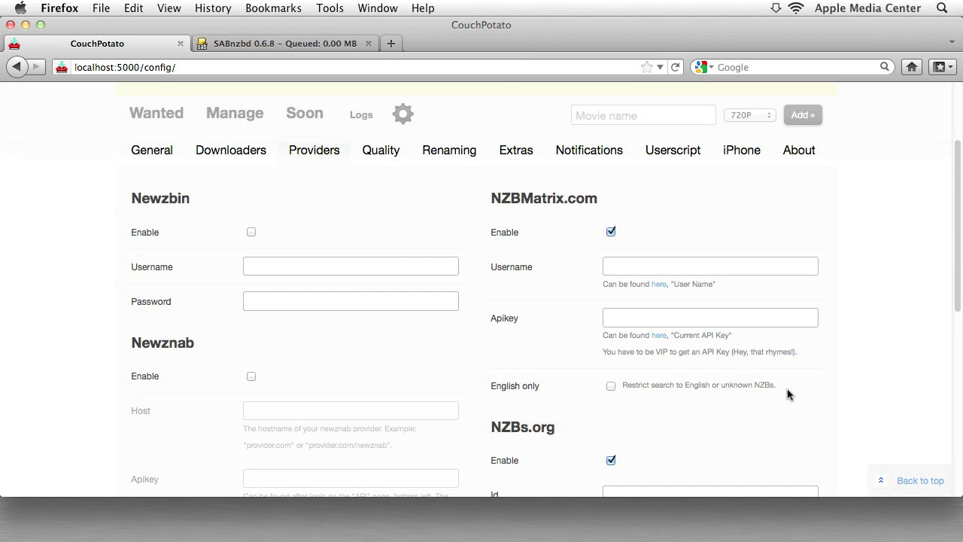
- Save the provider settings with NZBMatrix.com and NZBs.org enabled and Newzbin off
left_click_drag(787, 390, 501, 190)
left_click(502, 190)
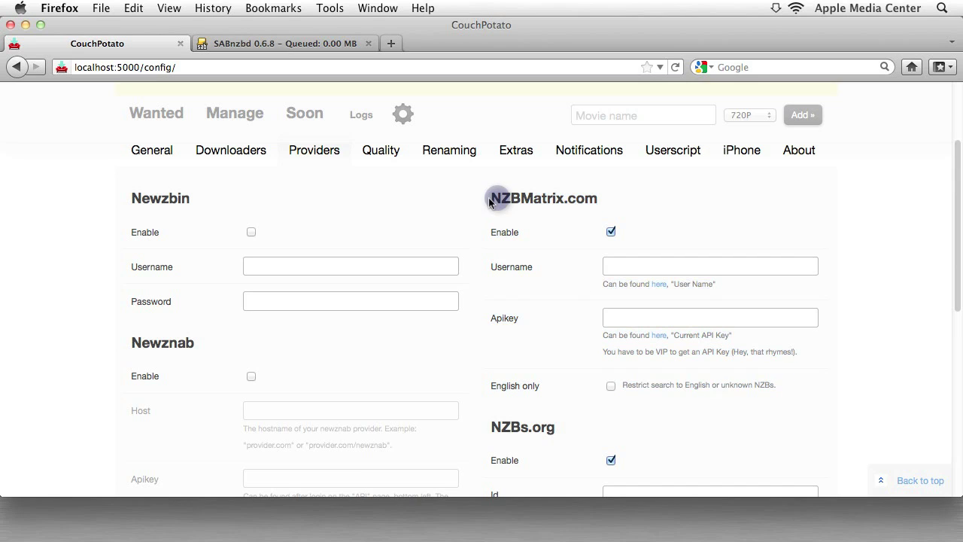
left_click(491, 197)
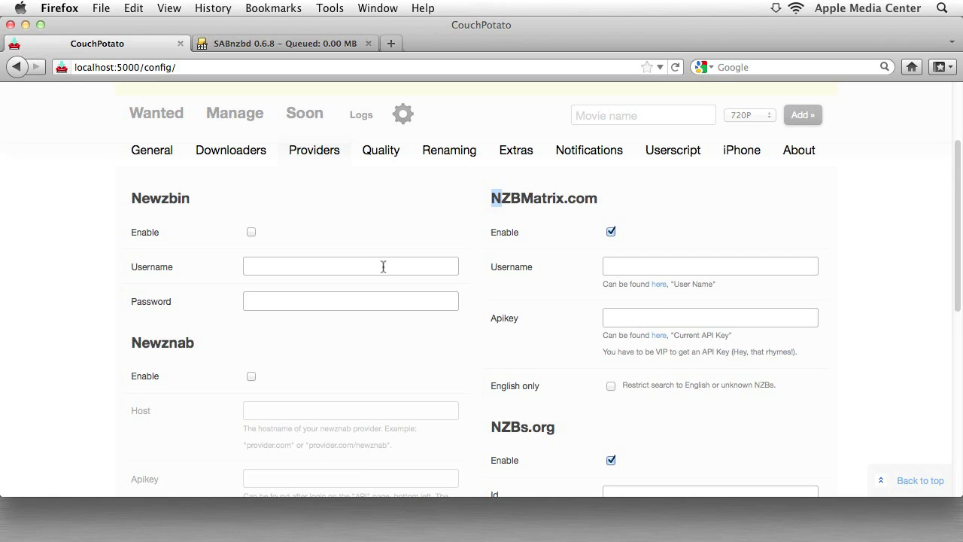
left_click(544, 376)
scroll(535, 360, "down", 3)
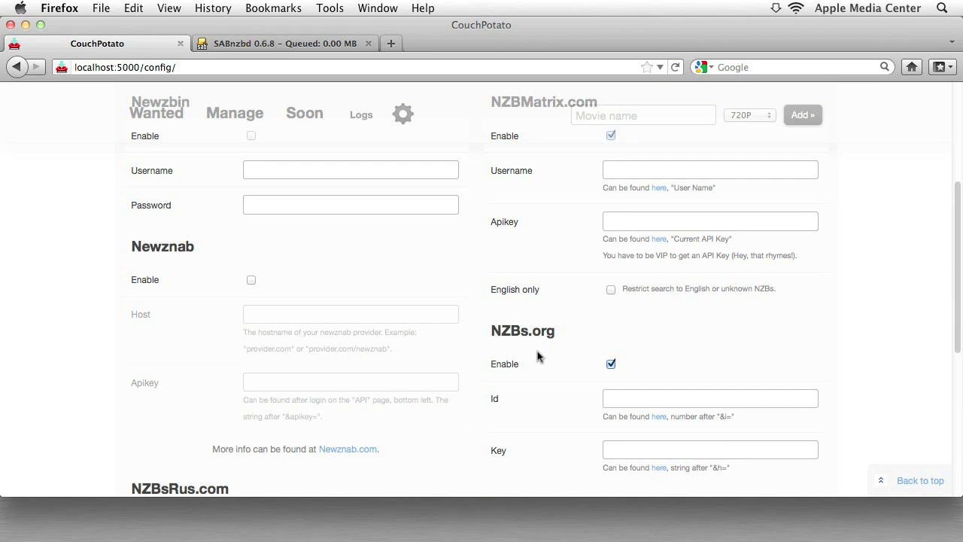
scroll(542, 318, "up", 5)
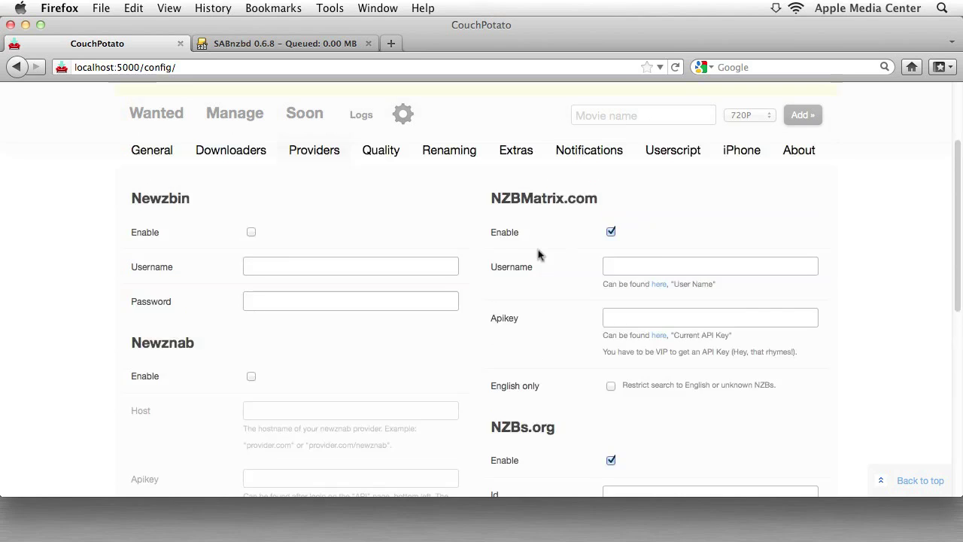
scroll(548, 273, "down", 10)
left_click(778, 374)
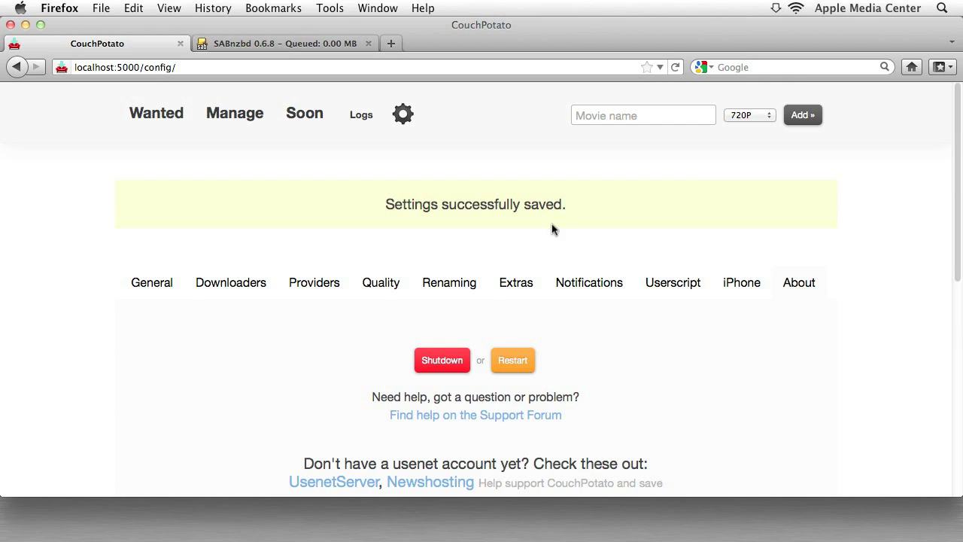
- Check the quality options for a new movie, leaving 720P selected
left_click(617, 118)
left_click(735, 116)
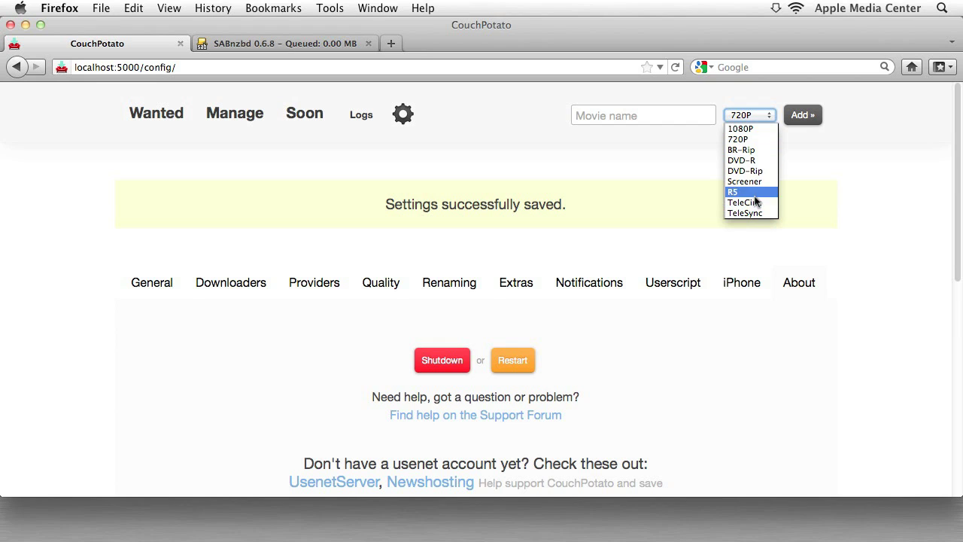
left_click(701, 143)
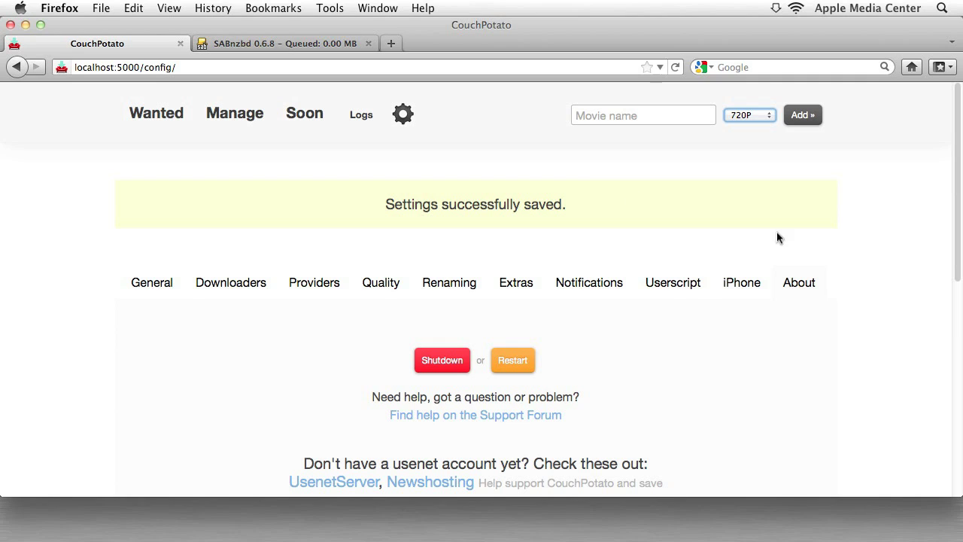
- Search for the title 'cool as' with R5 chosen as the wanted quality
left_click(636, 114)
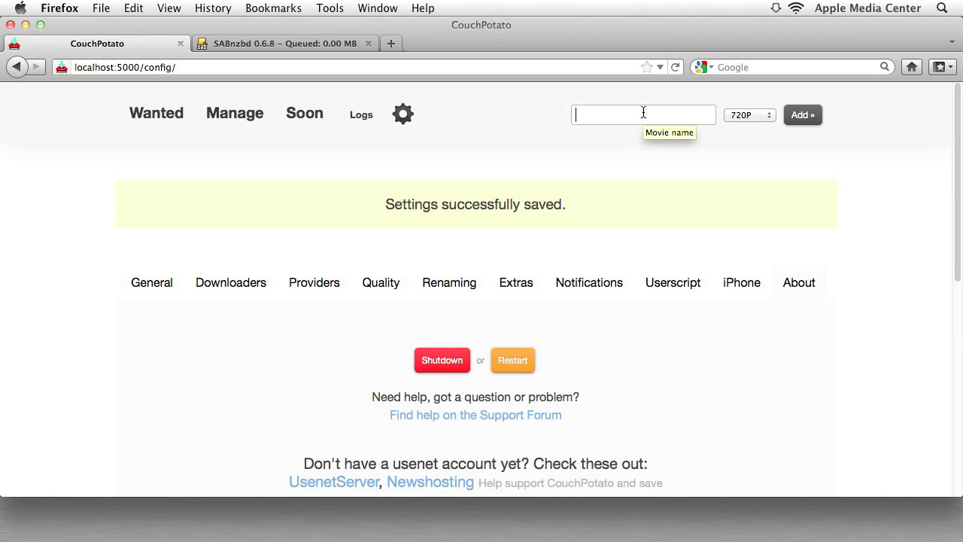
type("cool as ice")
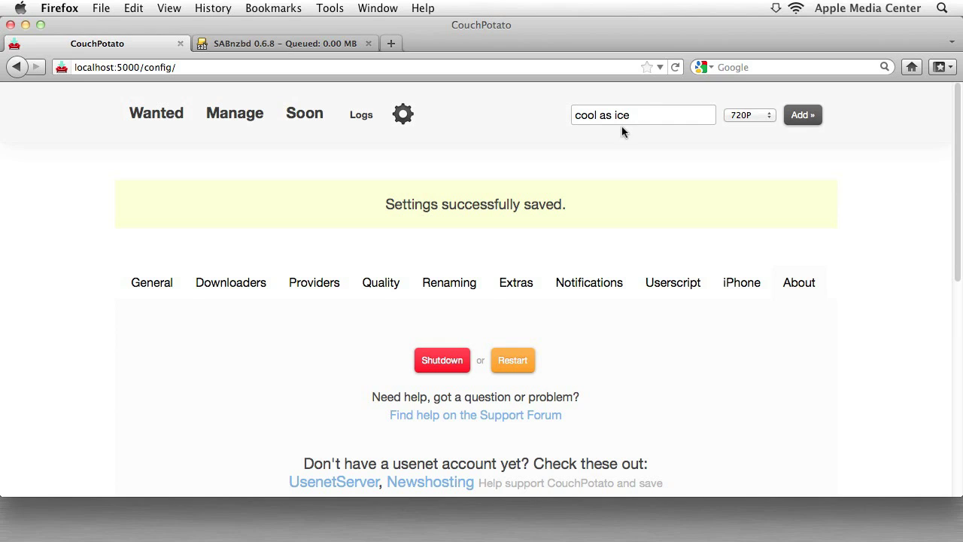
left_click(750, 115)
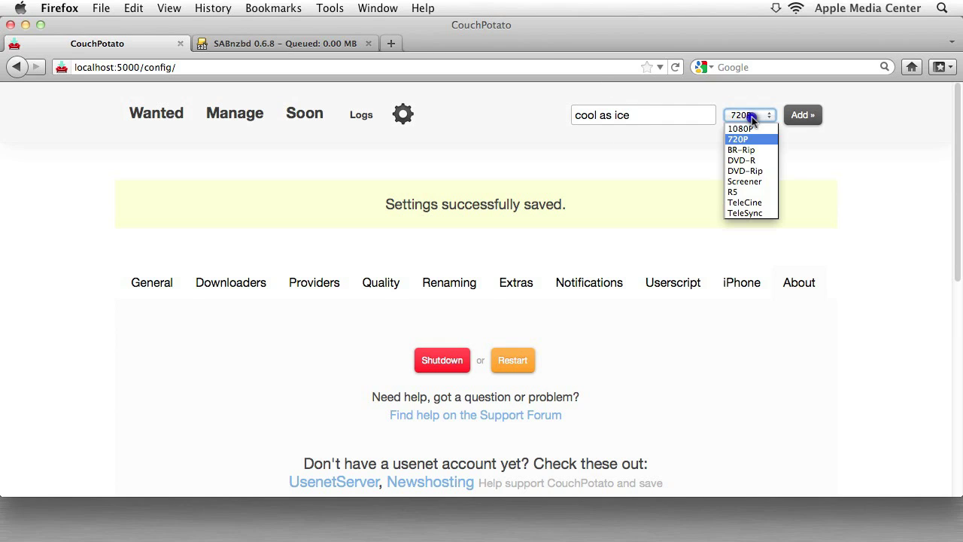
left_click(757, 193)
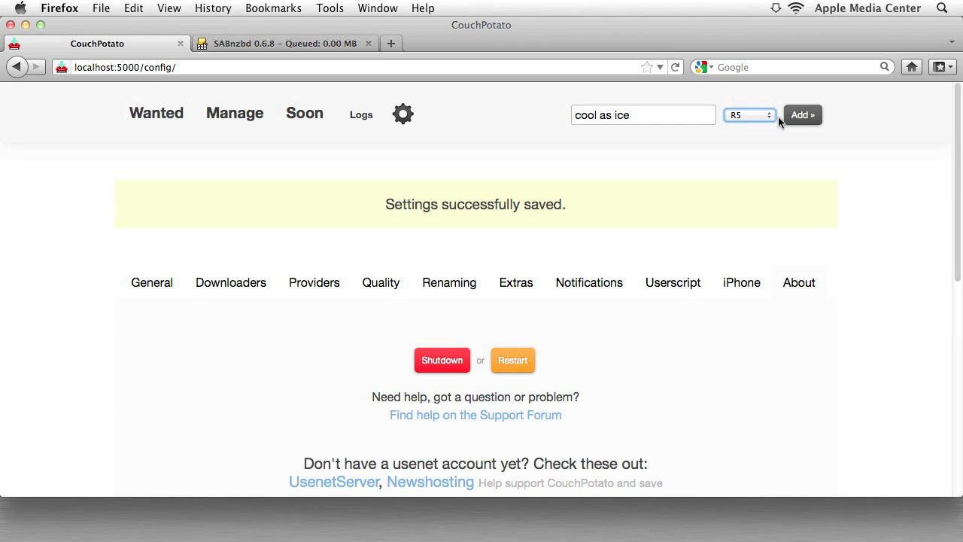
left_click(802, 119)
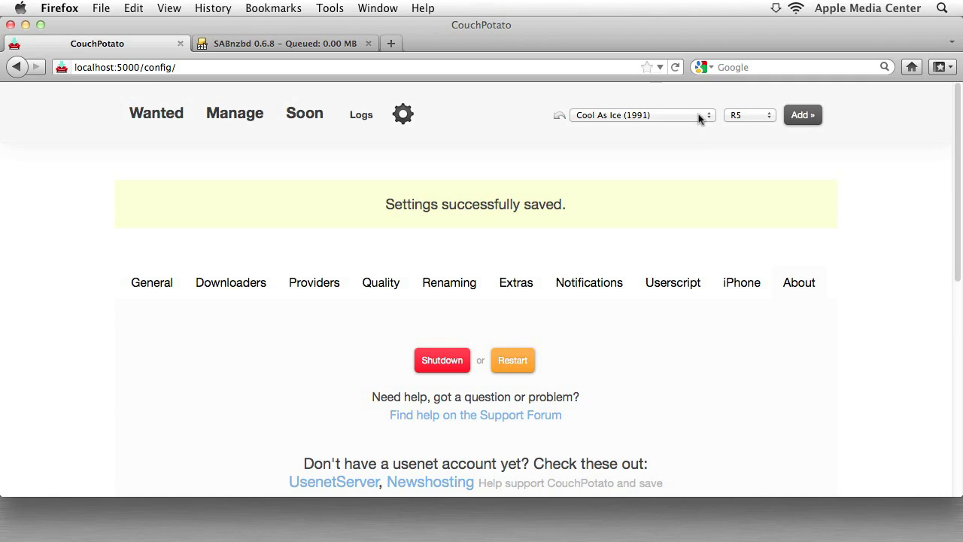
- Pick Cool As Ice (1991) from the matches, switch its quality to DVD-Rip, and add it
left_click(699, 115)
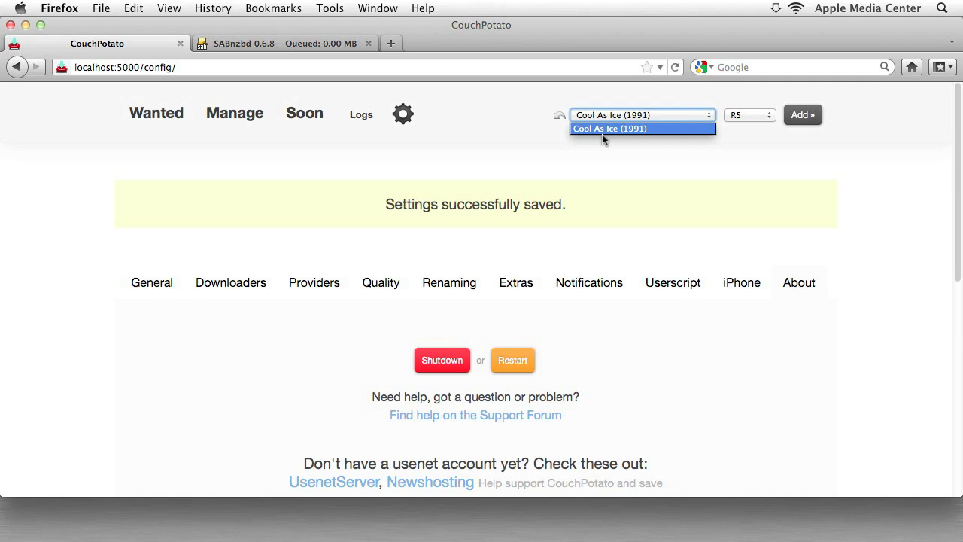
left_click(645, 134)
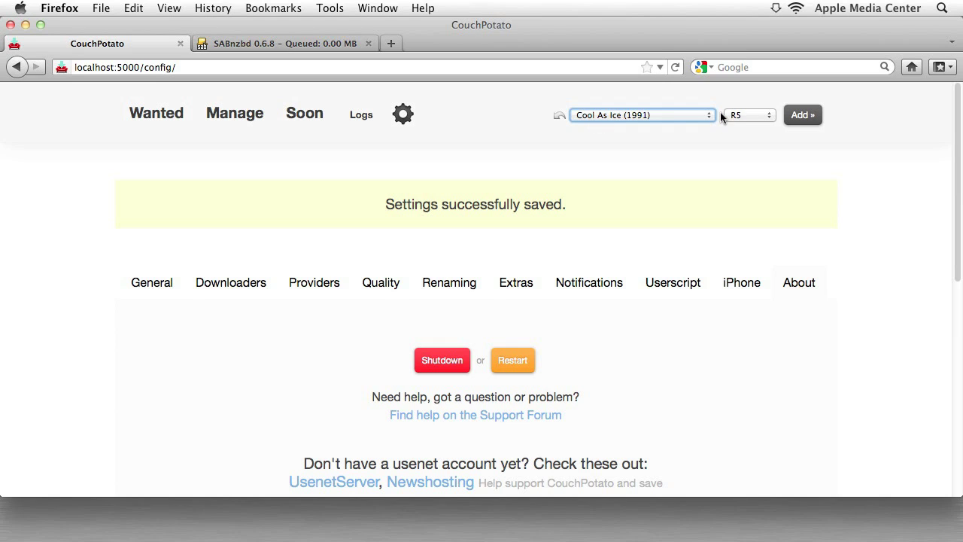
left_click(754, 115)
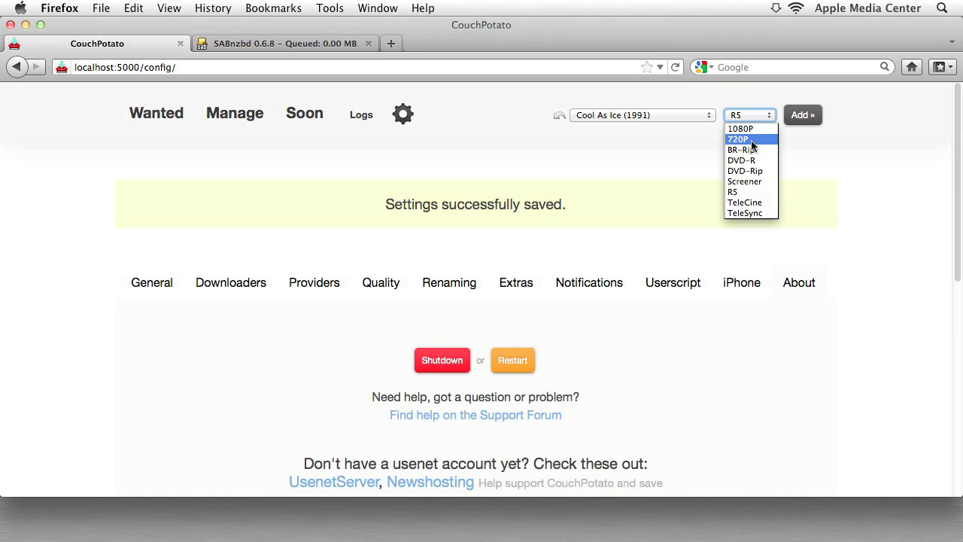
left_click(758, 170)
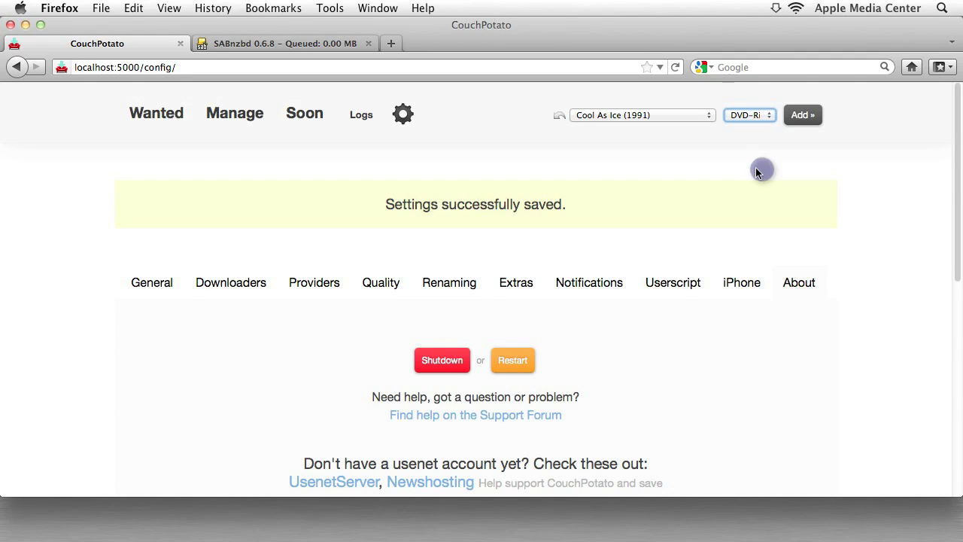
left_click(820, 118)
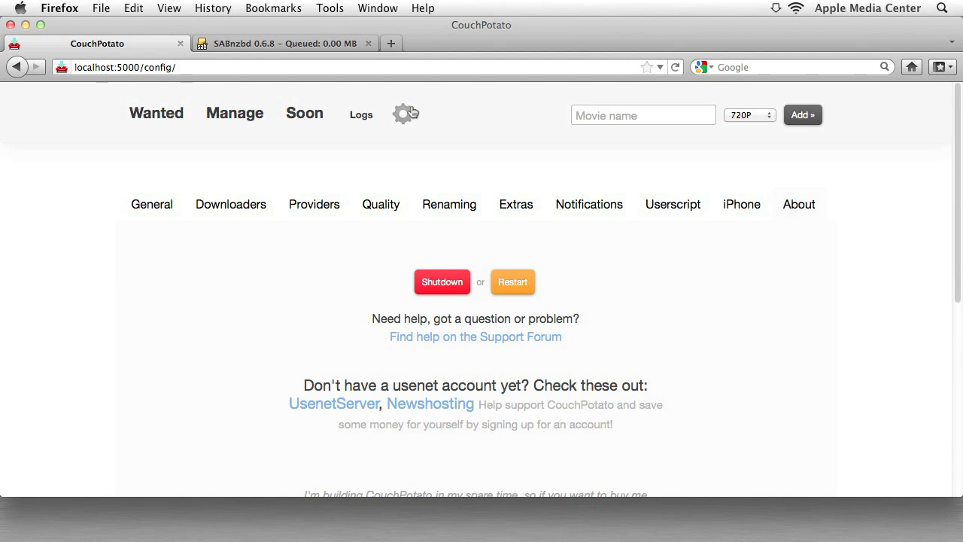
left_click(157, 113)
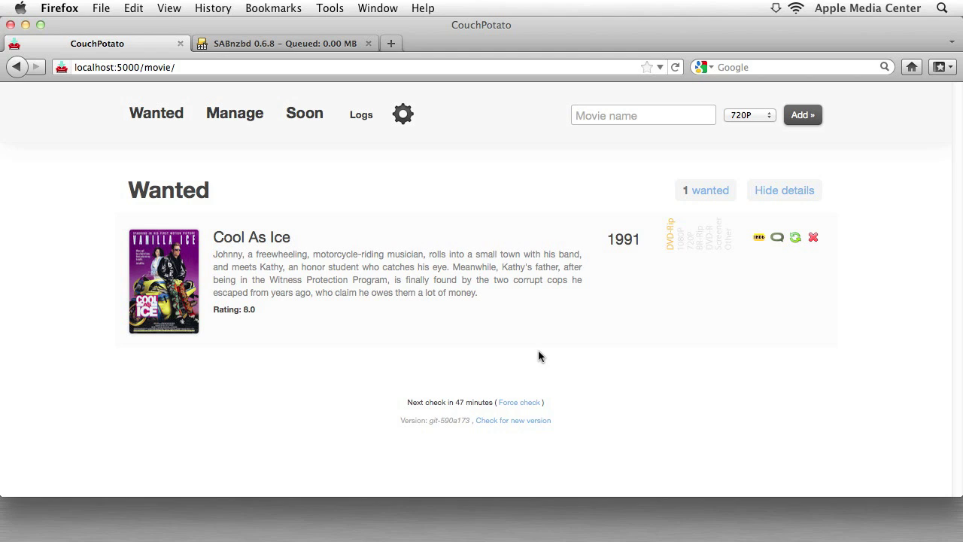
- Search for another movie with the name 'u', pick a result, and submit it to the Wanted list
left_click(626, 115)
type("up")
key("Return")
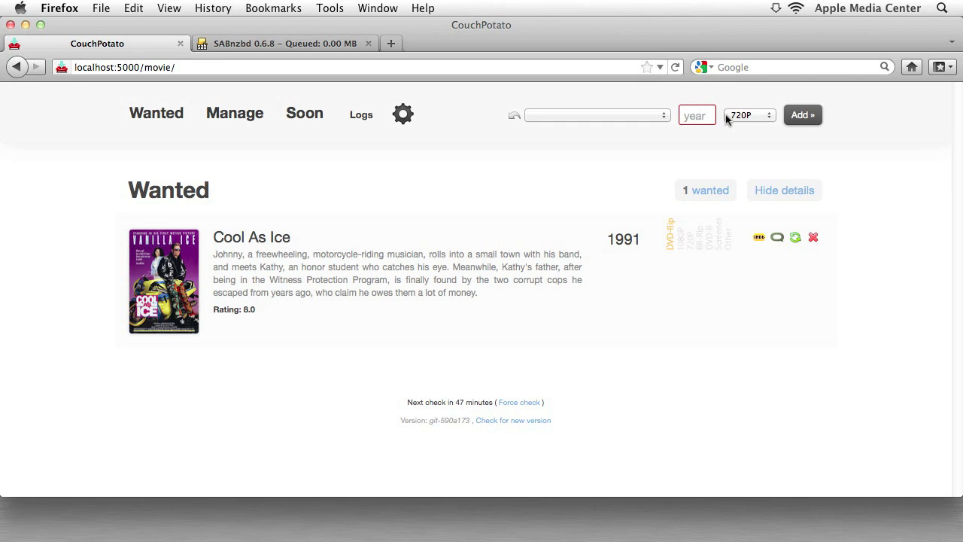
left_click(690, 117)
left_click(630, 121)
left_click(625, 140)
left_click(698, 119)
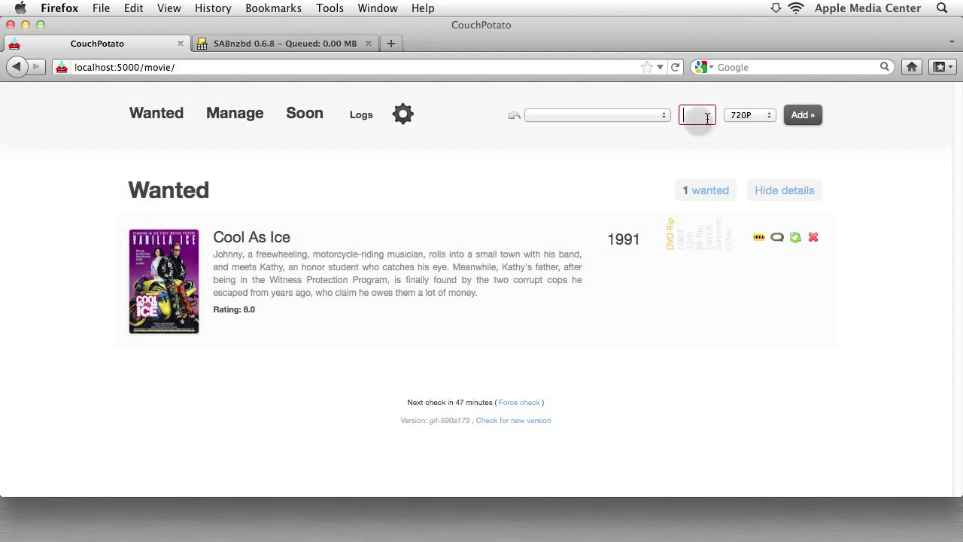
left_click(652, 114)
left_click(641, 116)
left_click(804, 116)
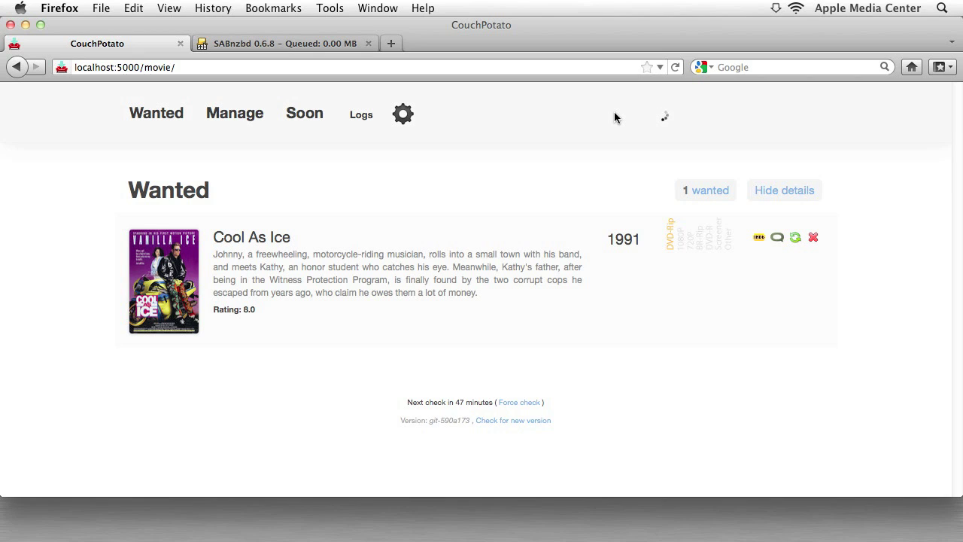
left_click(615, 117)
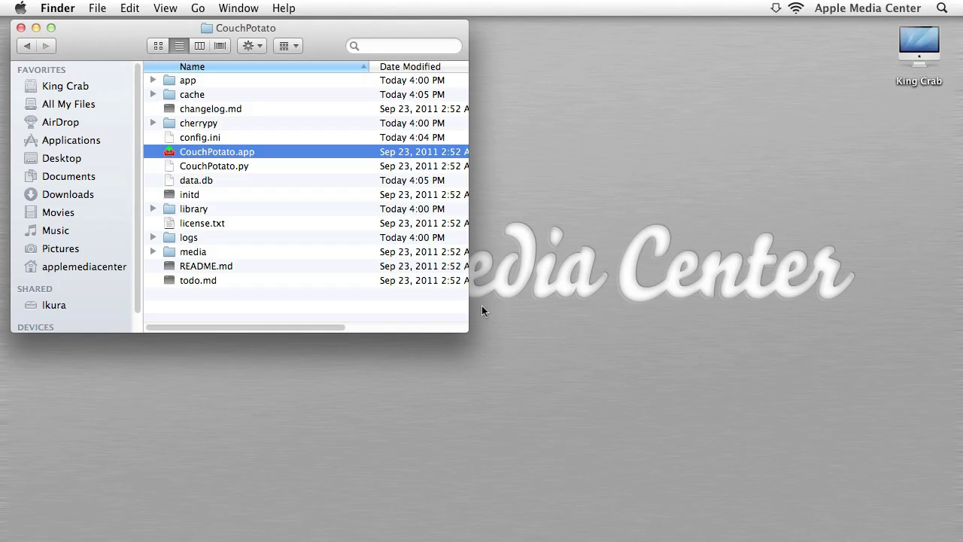
left_click(431, 299)
- Close the Finder folder window with Cmd+W
key("super+w")
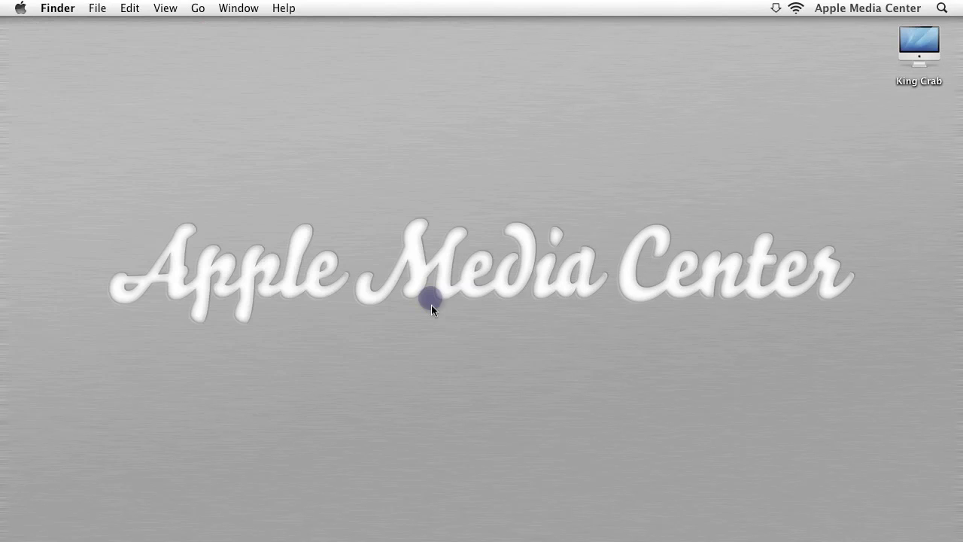